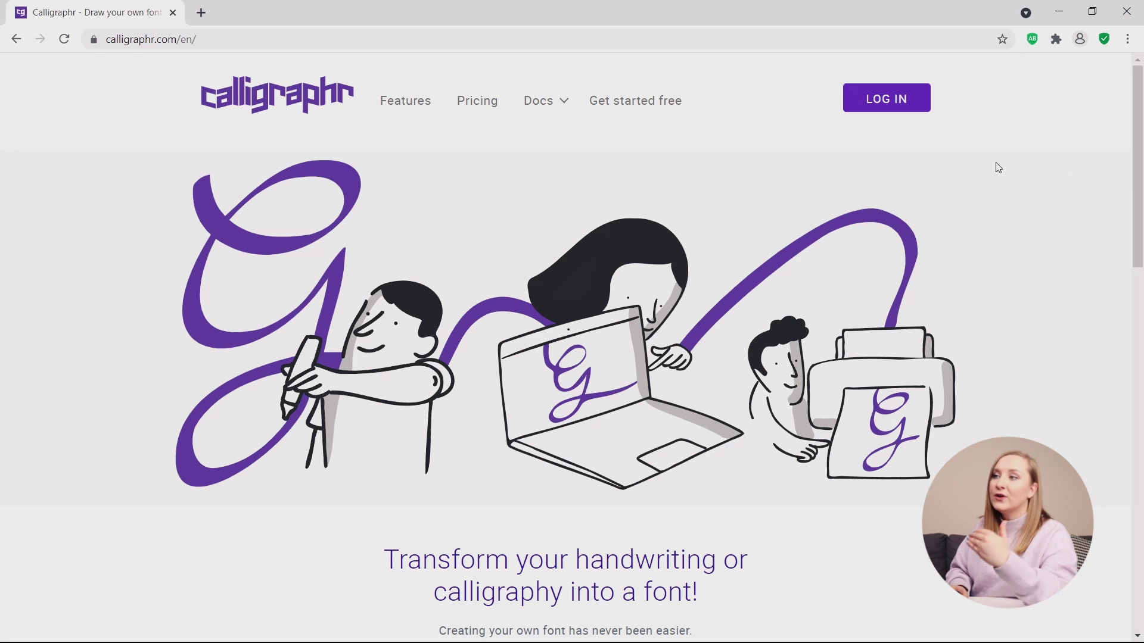
Choose 'Get started free' to begin registering a free Calligraphr account
{"action": "left_click", "coordinate": [633, 106]}
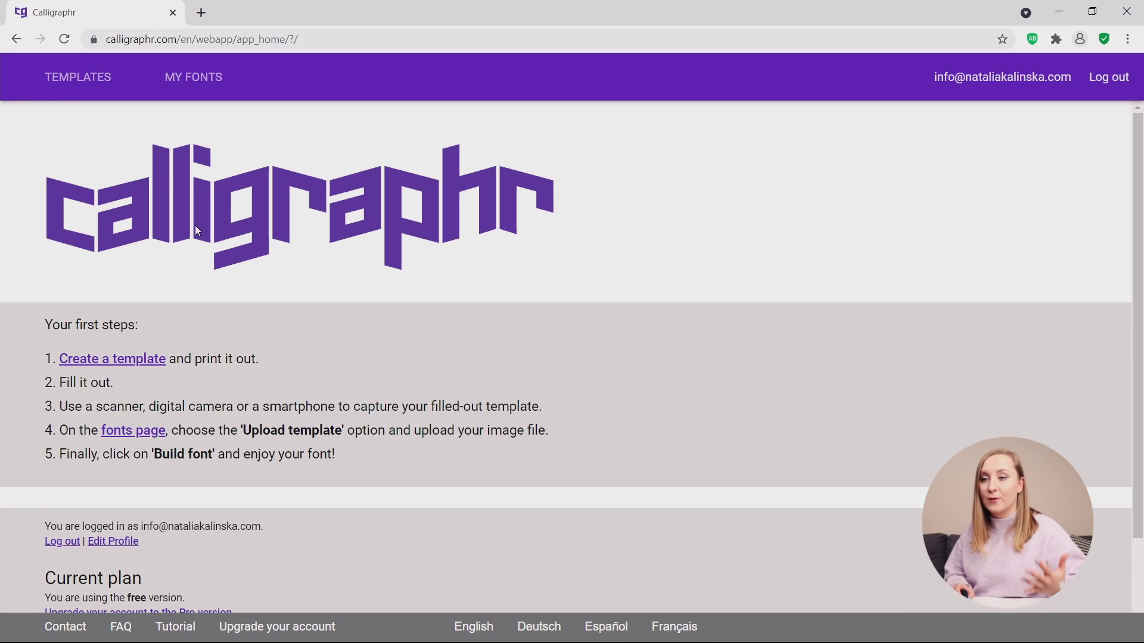
Create a new template filled with the Basics > Minimal English character set
{"action": "left_click", "coordinate": [150, 360]}
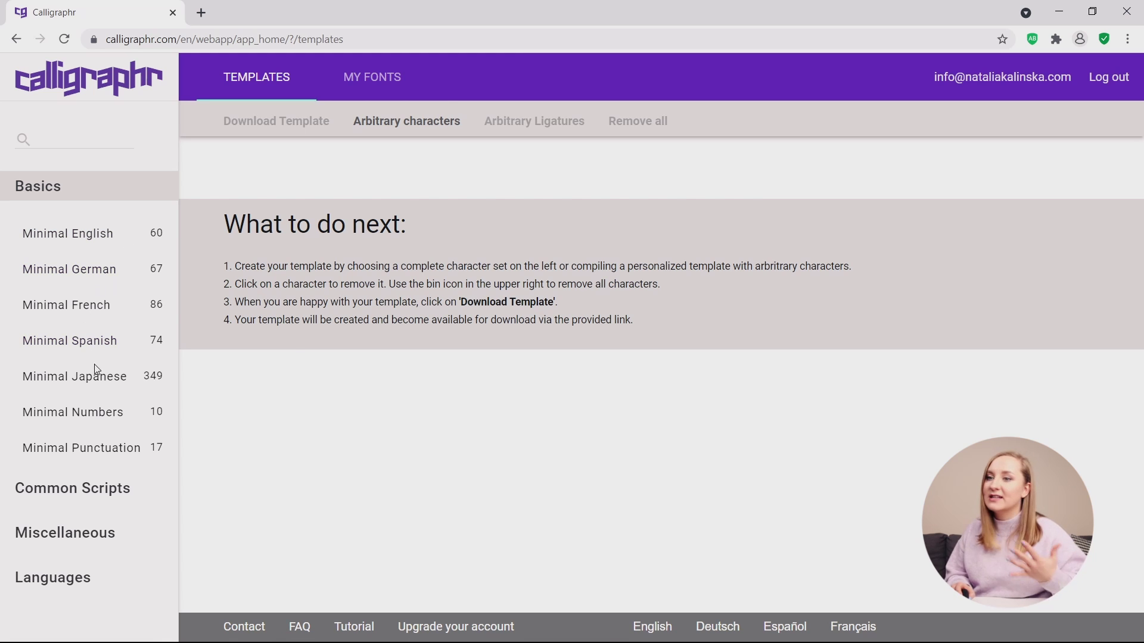
{"action": "left_click", "coordinate": [39, 583]}
{"action": "scroll", "coordinate": [97, 373], "scroll_direction": "down", "scroll_amount": 9}
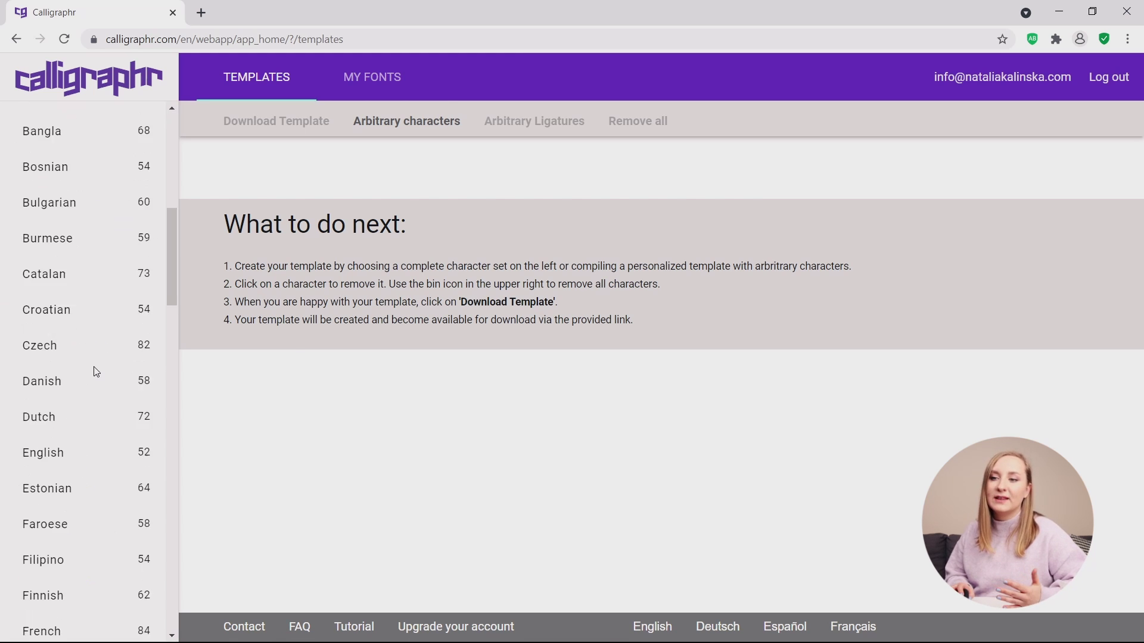
{"action": "scroll", "coordinate": [102, 352], "scroll_direction": "up", "scroll_amount": 8}
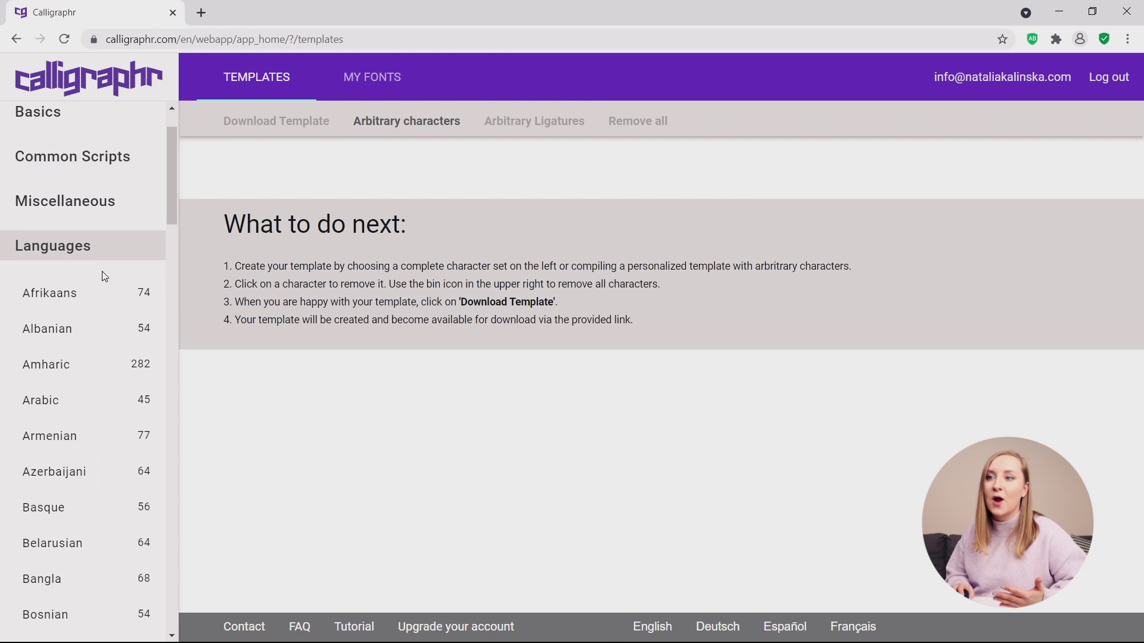
{"action": "left_click", "coordinate": [99, 213]}
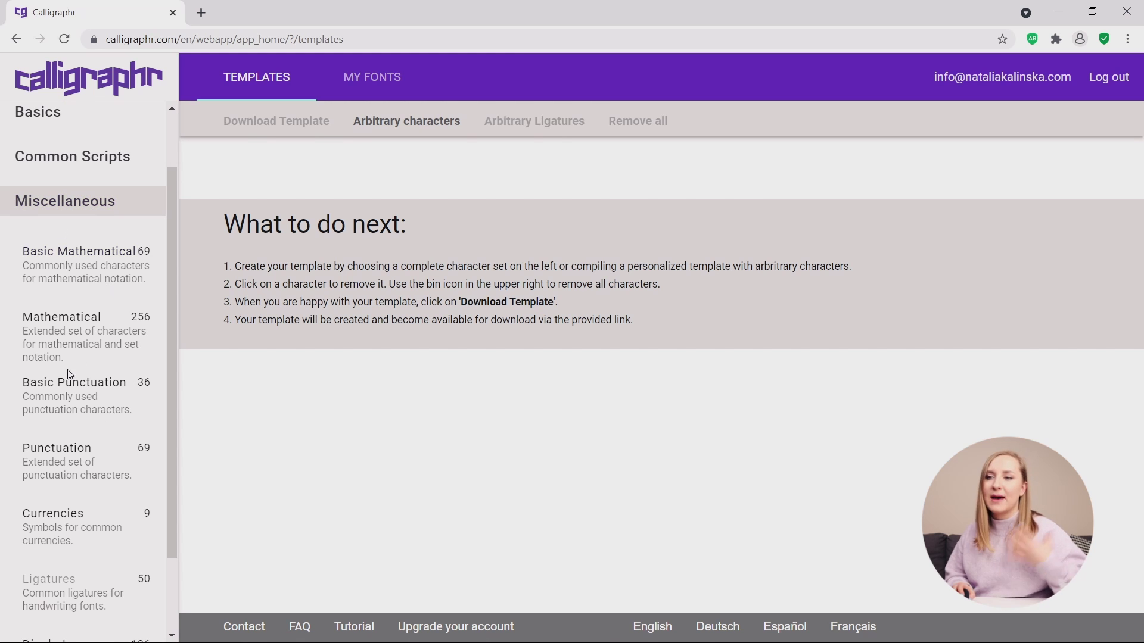
{"action": "scroll", "coordinate": [90, 297], "scroll_direction": "up", "scroll_amount": 1}
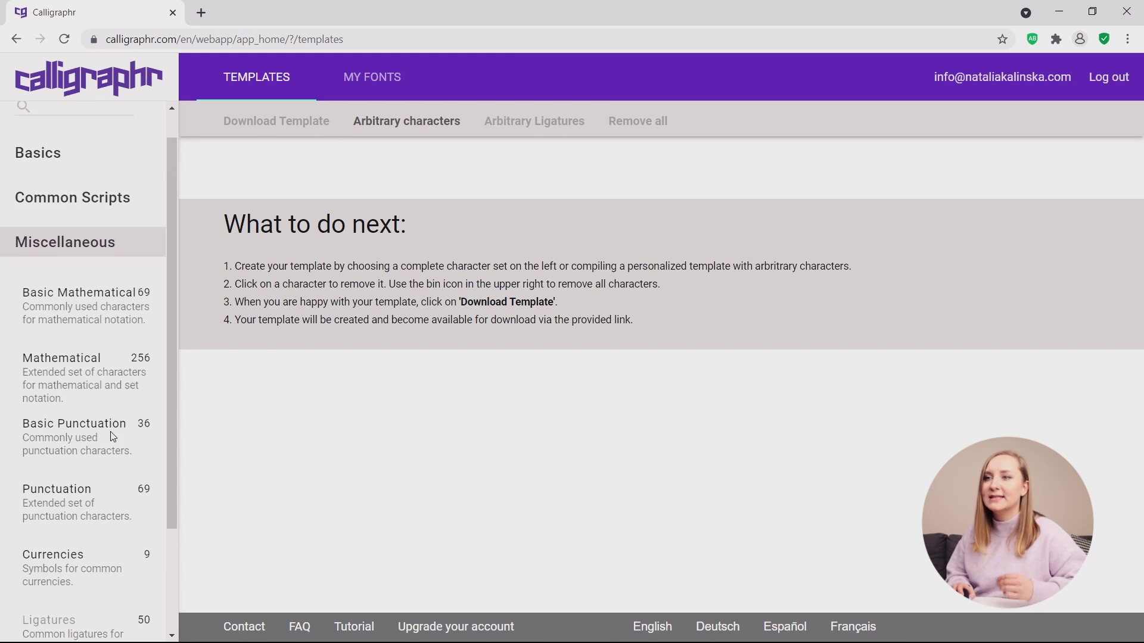
{"action": "scroll", "coordinate": [70, 149], "scroll_direction": "down", "scroll_amount": 1}
{"action": "left_click", "coordinate": [68, 127]}
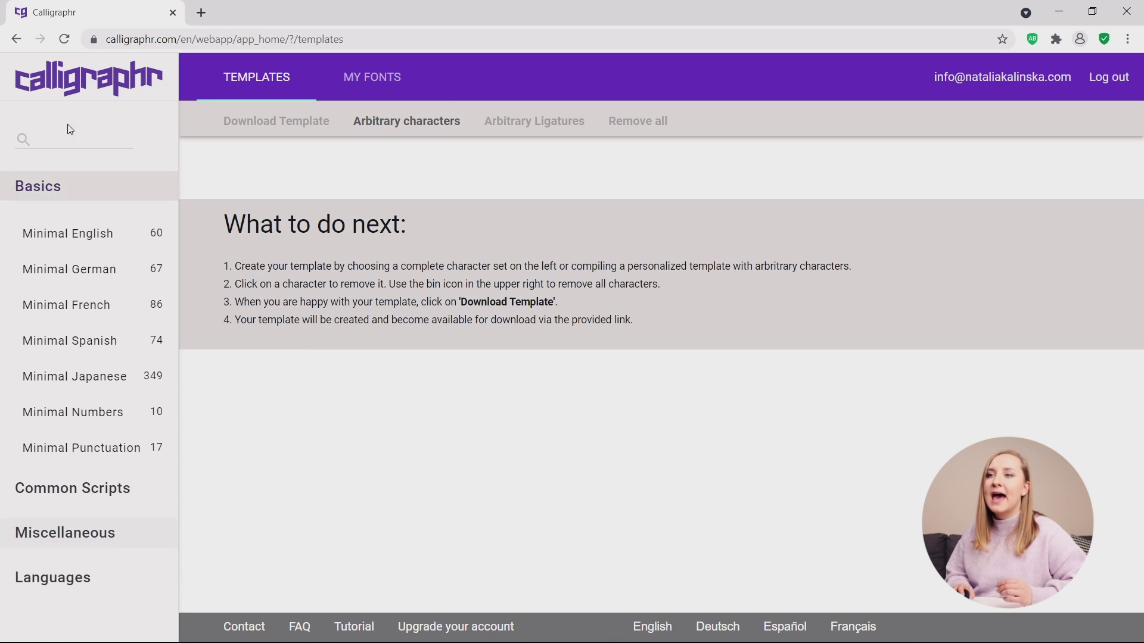
{"action": "left_click", "coordinate": [94, 236]}
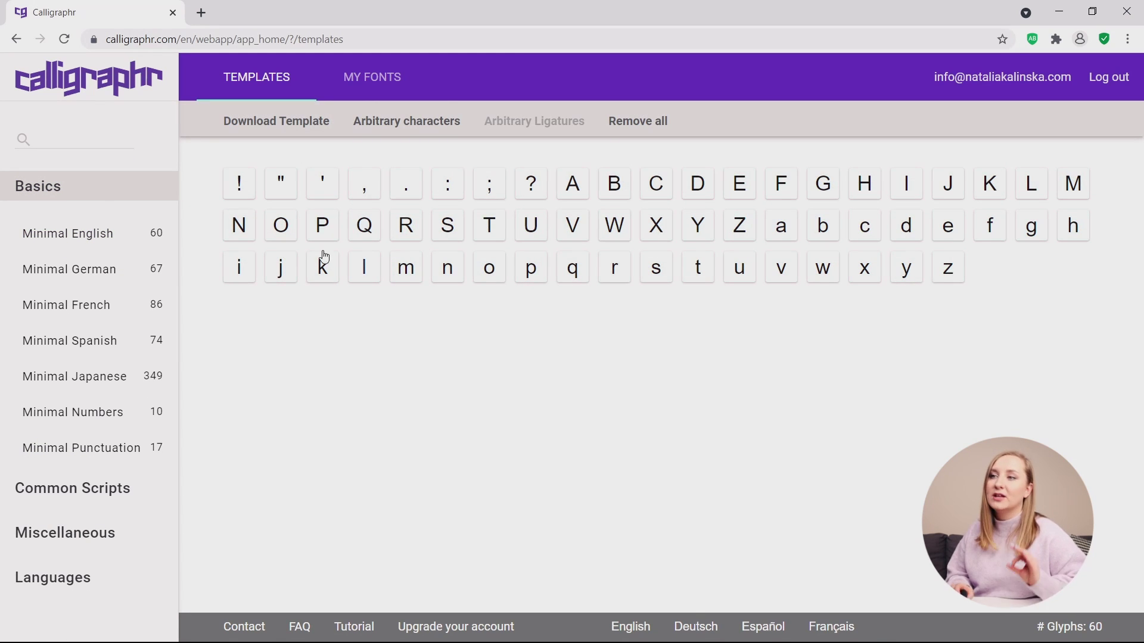
{"action": "left_click", "coordinate": [300, 131]}
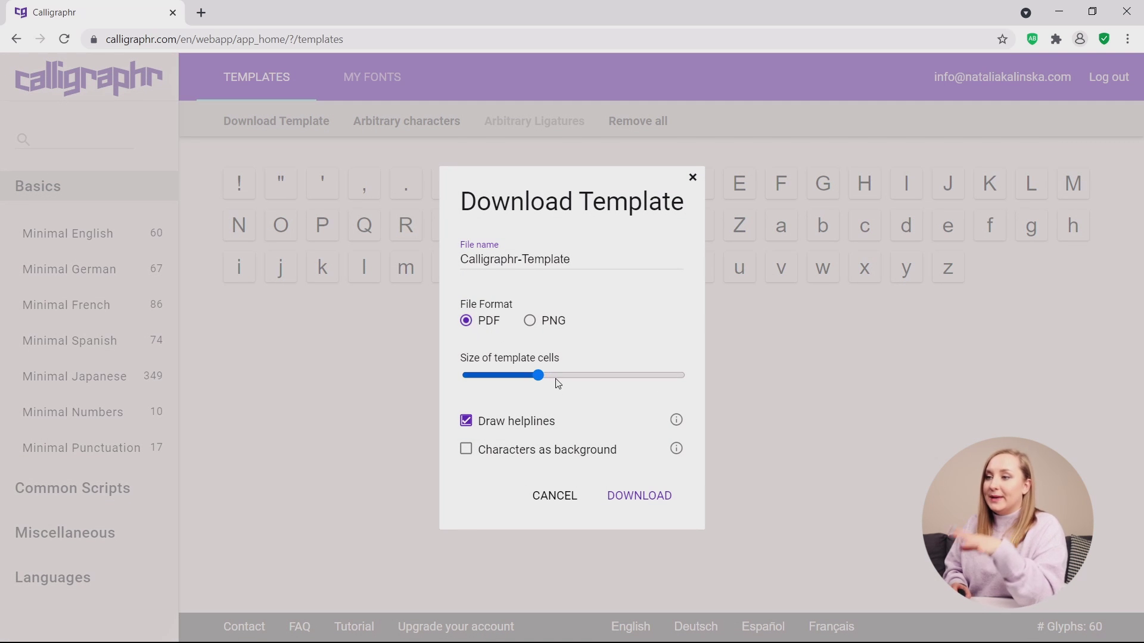
Download the template as a PDF with helplines and 'Characters as background' ticked
{"action": "mouse_move", "coordinate": [543, 386]}
{"action": "left_mouse_down"}
{"action": "mouse_move", "coordinate": [588, 380]}
{"action": "mouse_move", "coordinate": [547, 382]}
{"action": "left_mouse_up"}
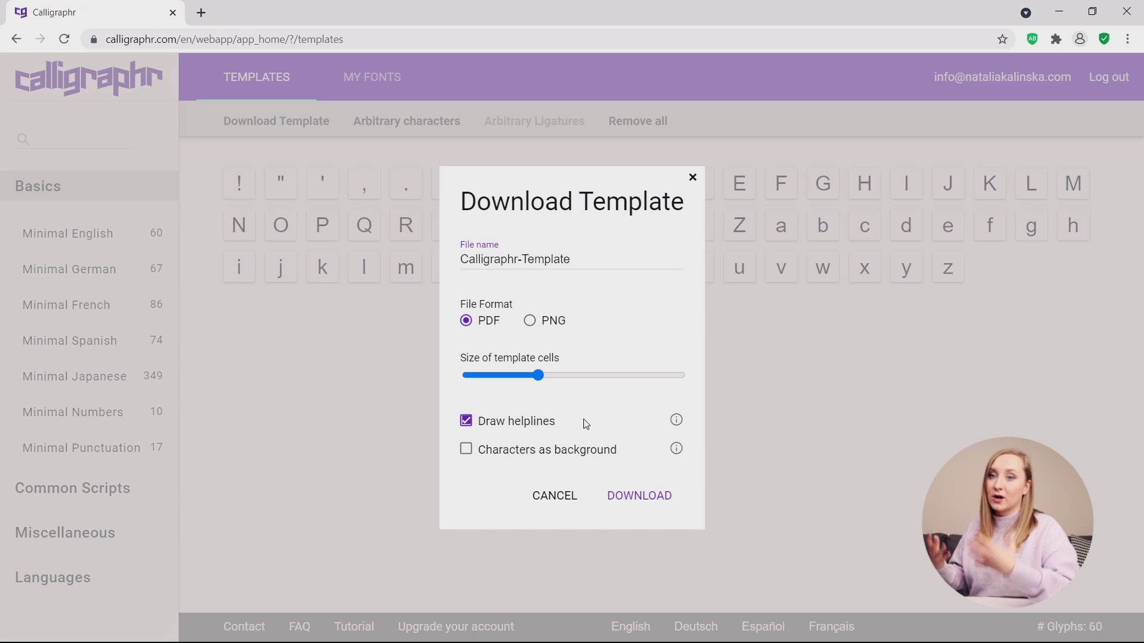
{"action": "left_click", "coordinate": [549, 454]}
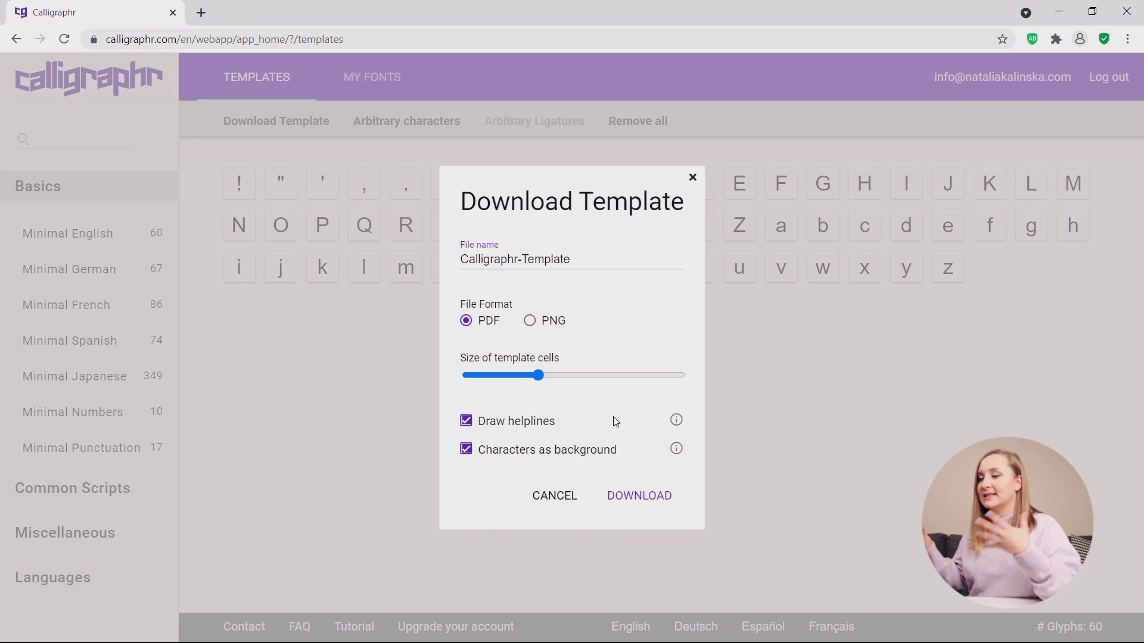
{"action": "left_click", "coordinate": [650, 496]}
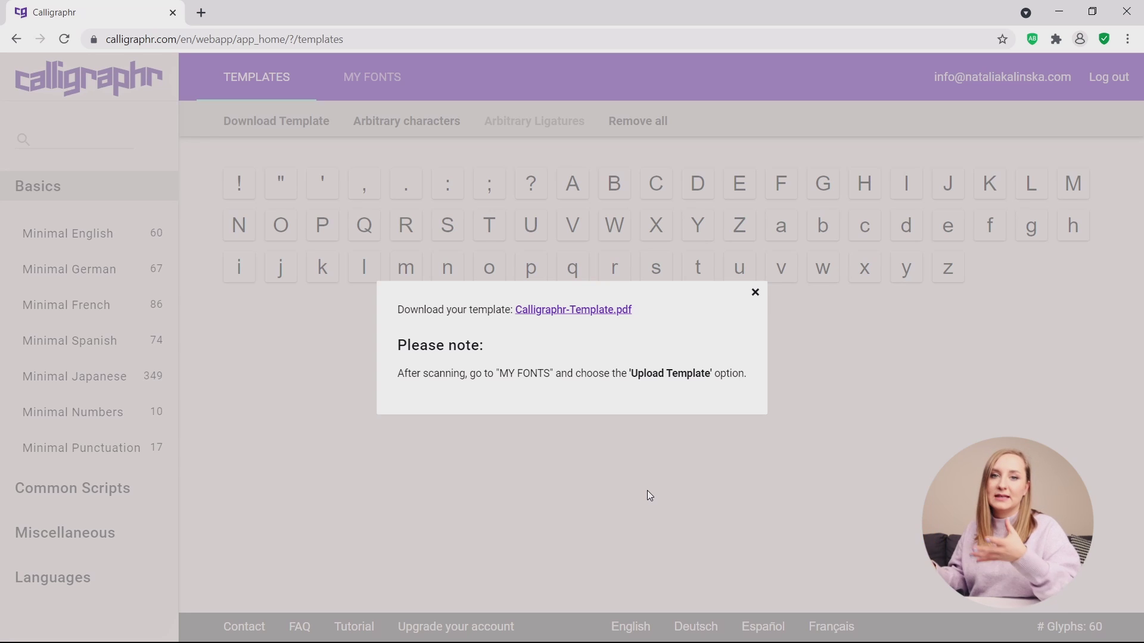
Close the download notice and add the Minimal Punctuation and Miscellaneous > Punctuation sets
{"action": "left_click", "coordinate": [649, 492]}
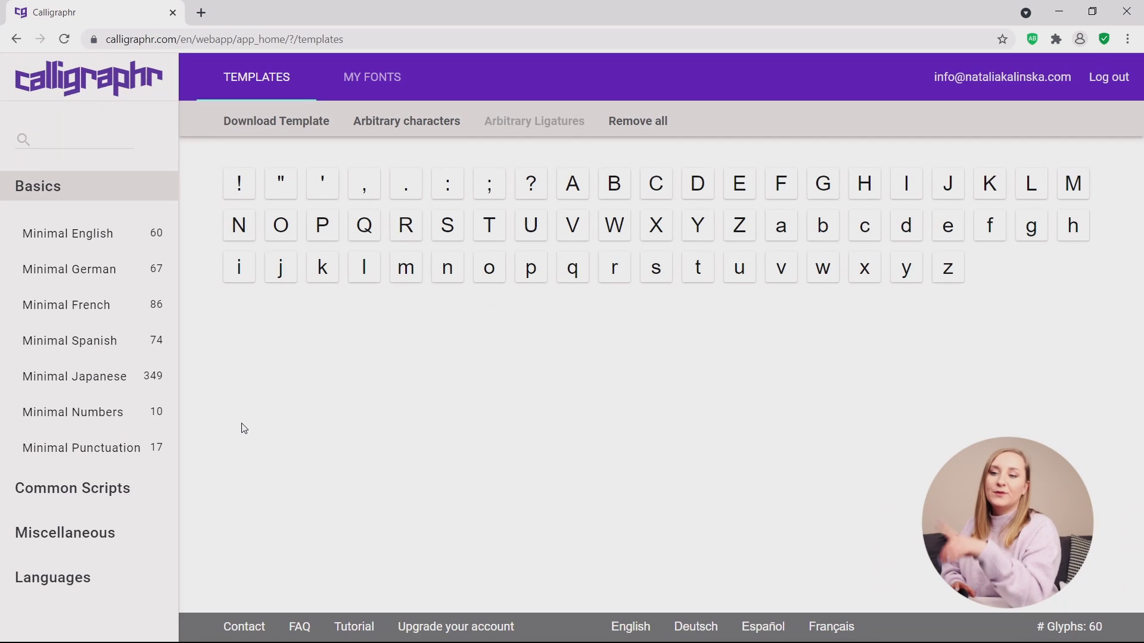
{"action": "left_click", "coordinate": [108, 453]}
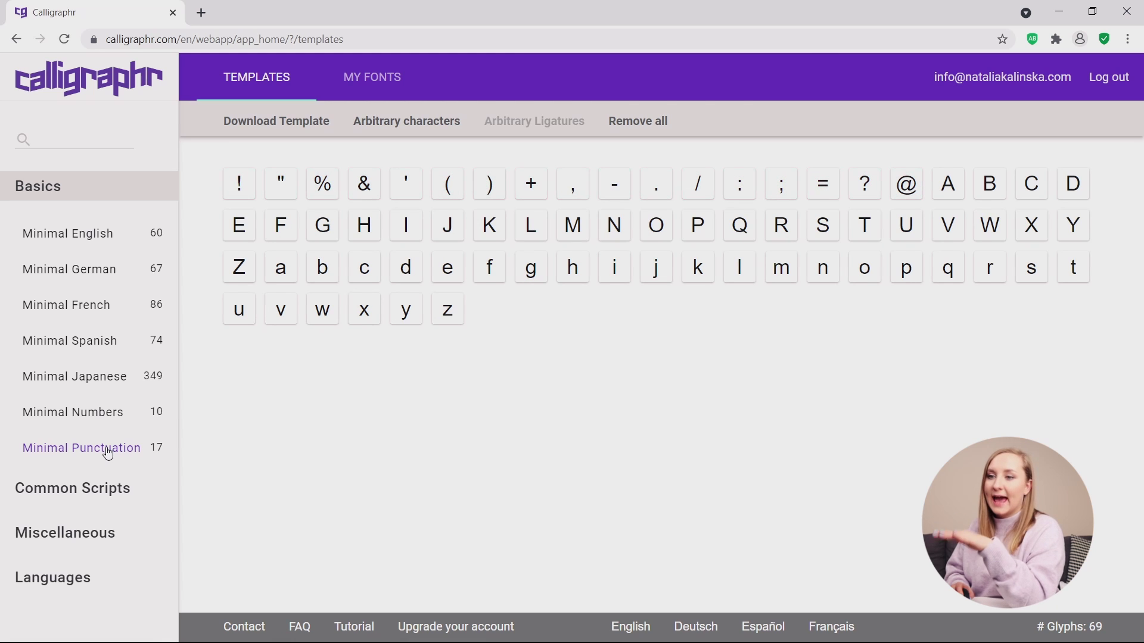
{"action": "left_click", "coordinate": [102, 489]}
{"action": "scroll", "coordinate": [89, 424], "scroll_direction": "down", "scroll_amount": 3}
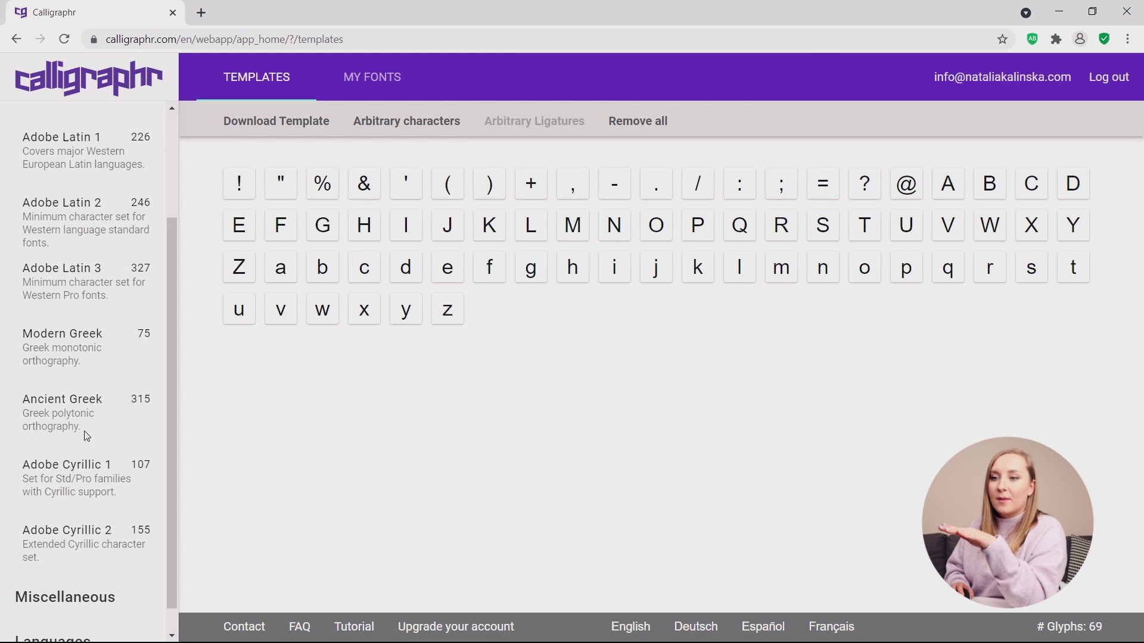
{"action": "left_click", "coordinate": [90, 599]}
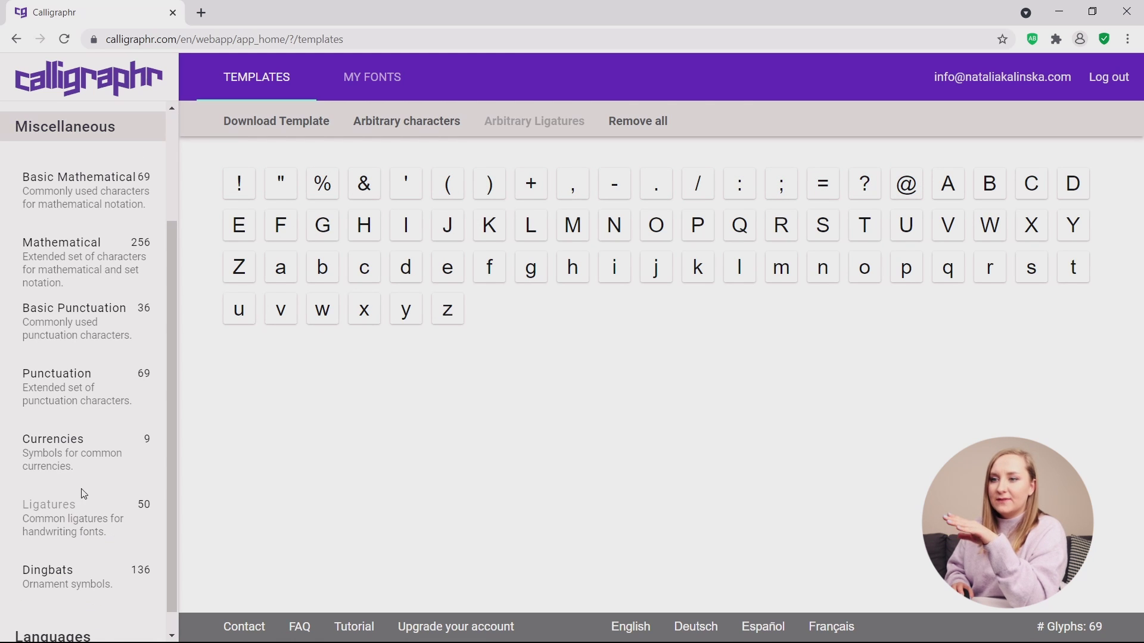
{"action": "left_click", "coordinate": [90, 392]}
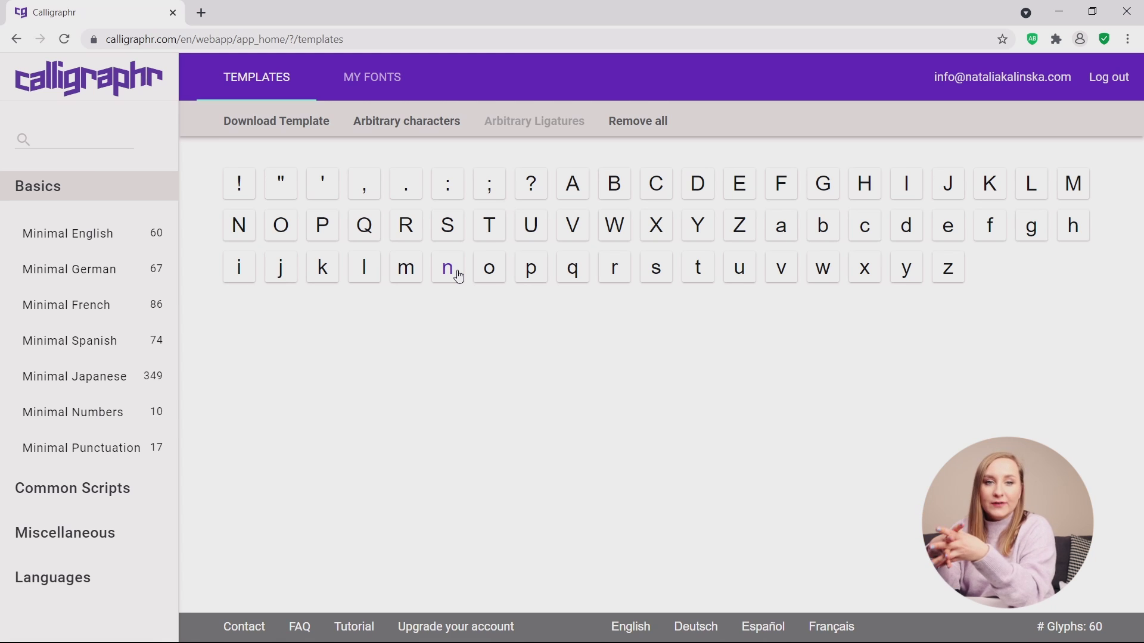
Upload the scanned, filled-in template image from the My Fonts page
{"action": "left_click", "coordinate": [383, 82]}
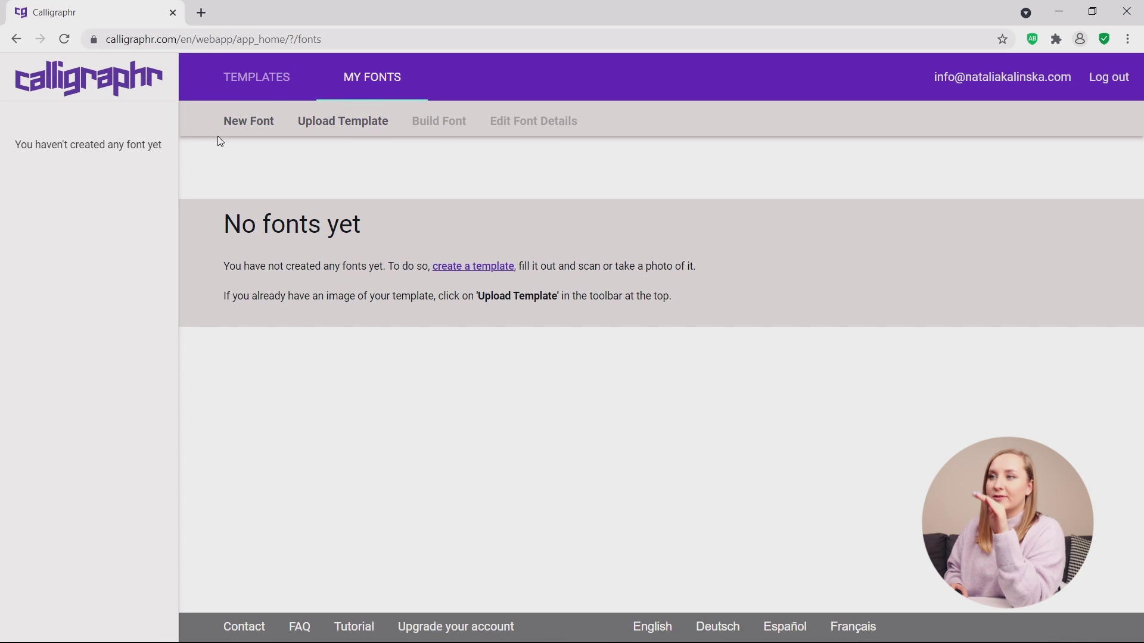
{"action": "left_click", "coordinate": [316, 127]}
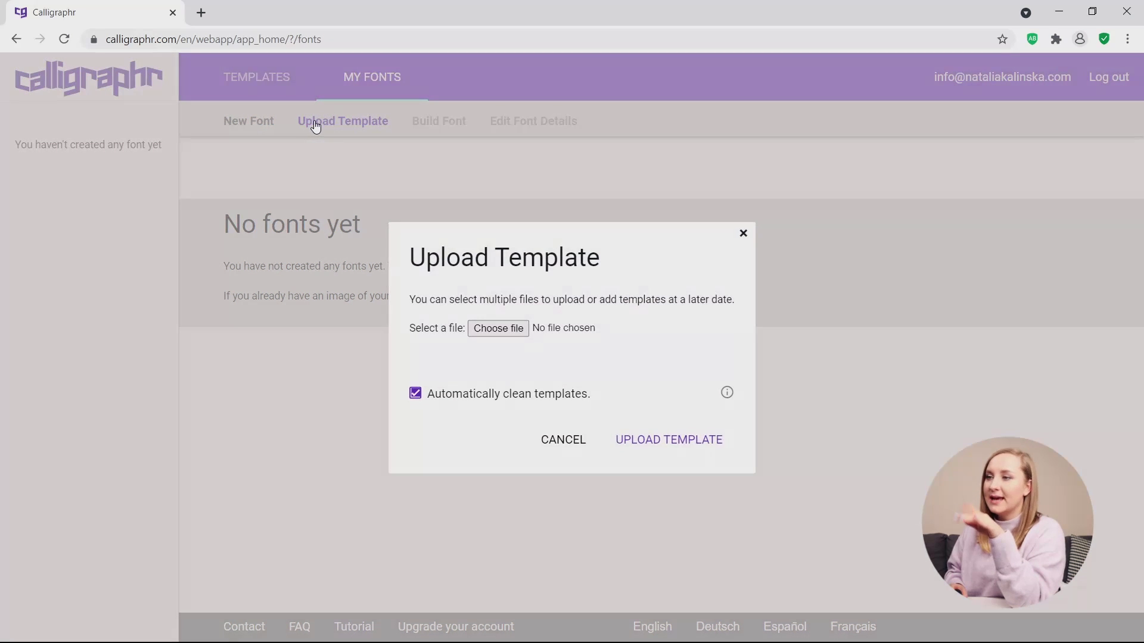
{"action": "left_click", "coordinate": [514, 332]}
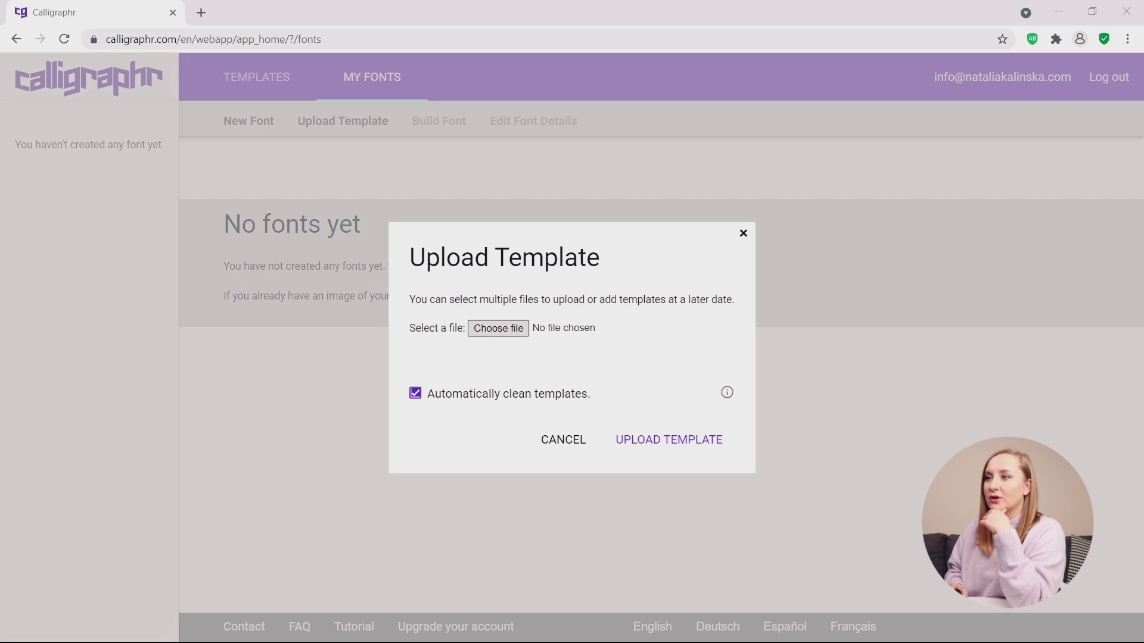
{"action": "left_click", "coordinate": [673, 442]}
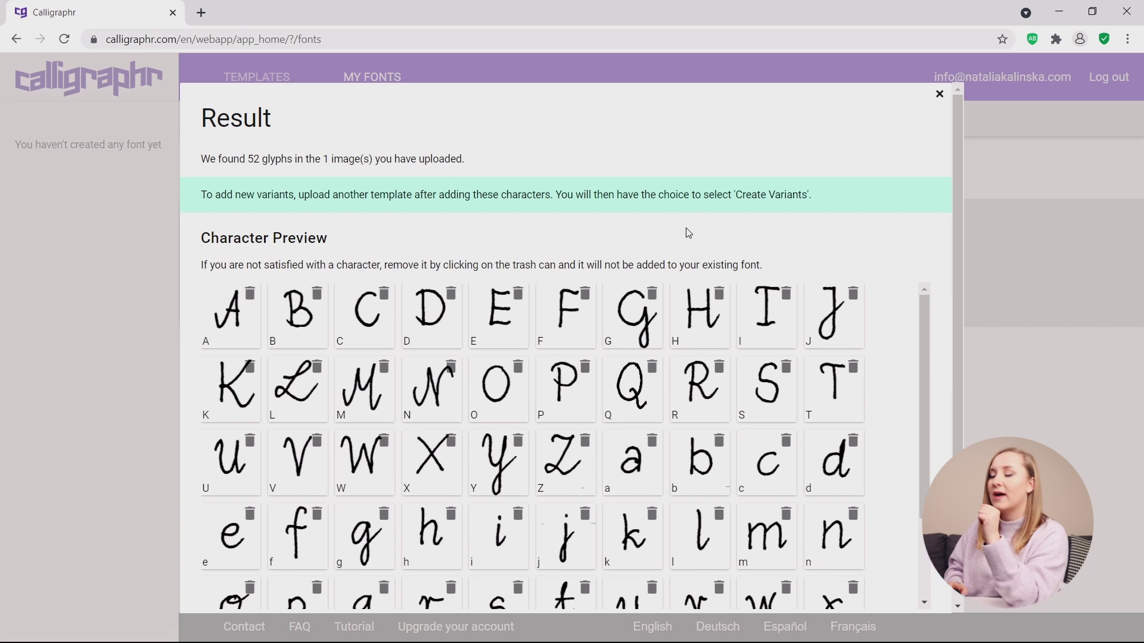
Add all 52 previewed glyphs (A–Z, a–z) from the Result dialog to MyFont
{"action": "scroll", "coordinate": [855, 460], "scroll_direction": "down", "scroll_amount": 2}
{"action": "scroll", "coordinate": [850, 536], "scroll_direction": "down", "scroll_amount": 1}
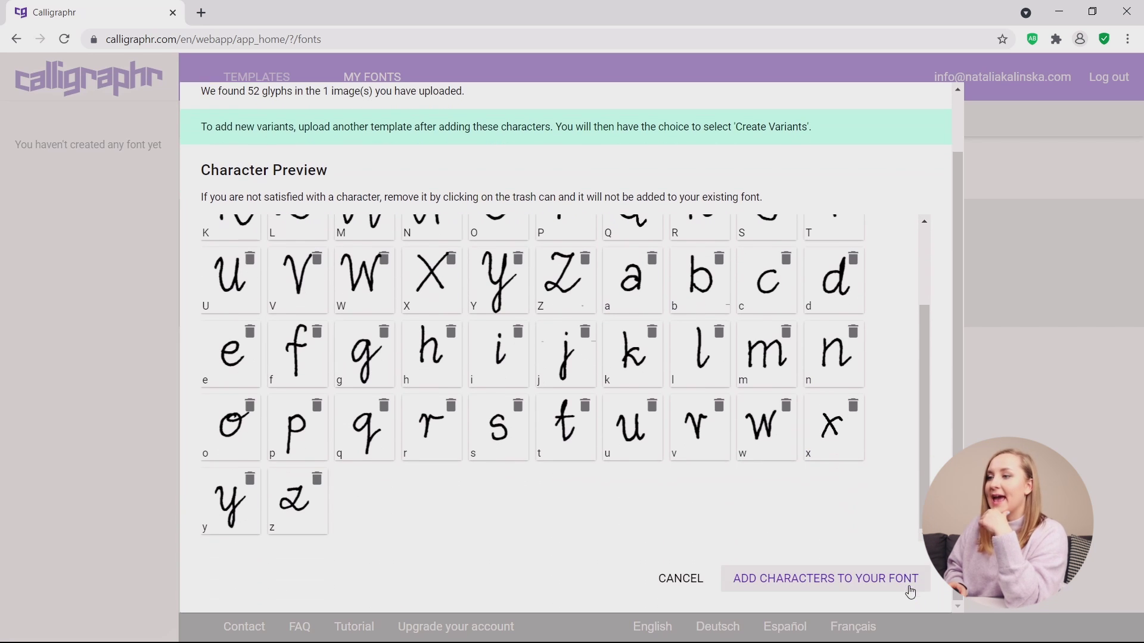
{"action": "left_click", "coordinate": [840, 581]}
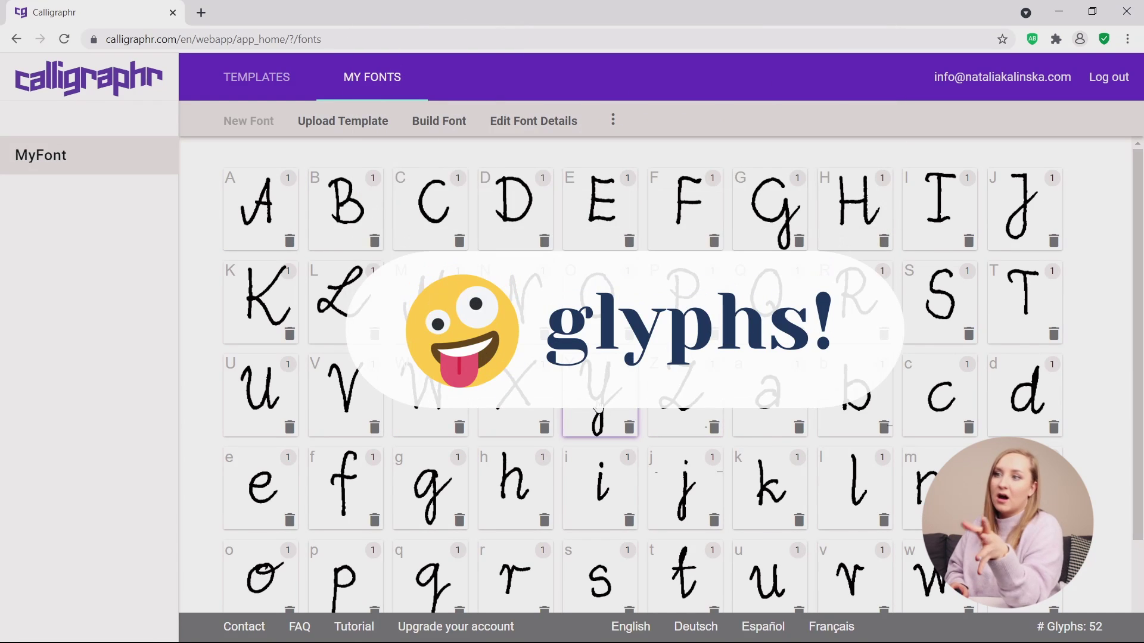
Open the capital Y glyph in the editor and set up a larger round eraser
{"action": "left_click", "coordinate": [603, 402]}
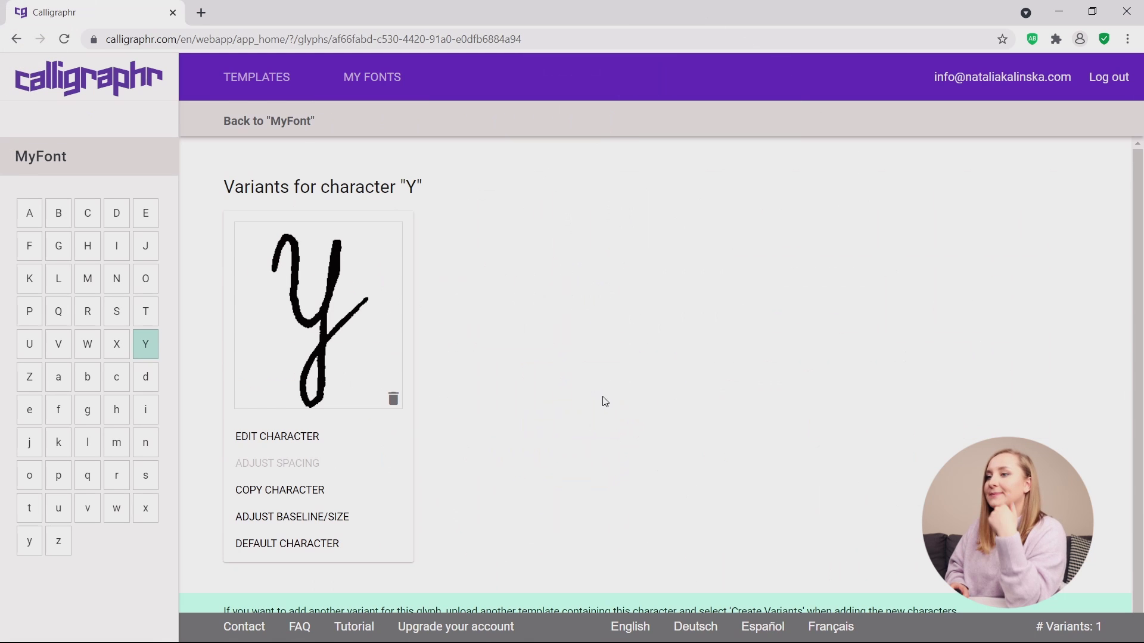
{"action": "left_click", "coordinate": [290, 439]}
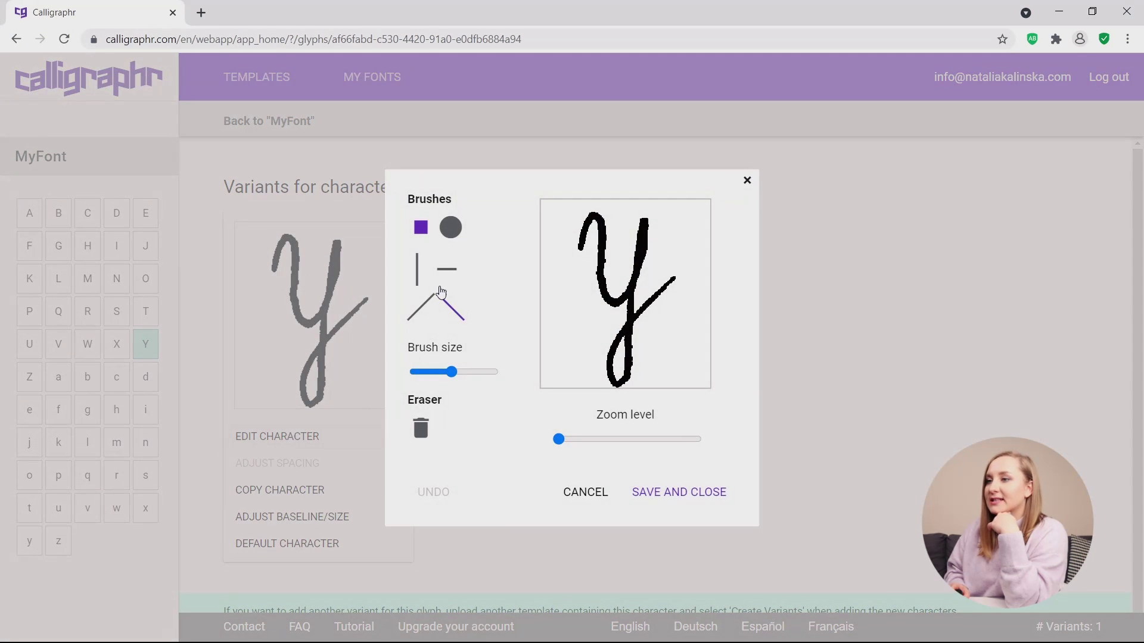
{"action": "left_click", "coordinate": [453, 229]}
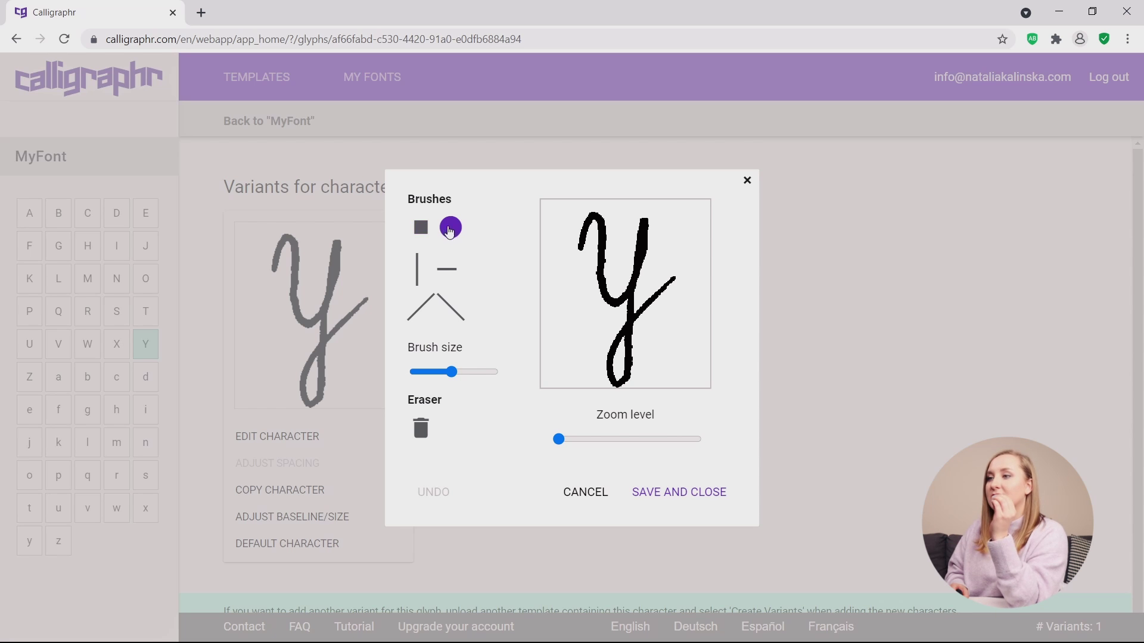
{"action": "left_click_drag", "start_coordinate": [451, 373], "coordinate": [424, 372]}
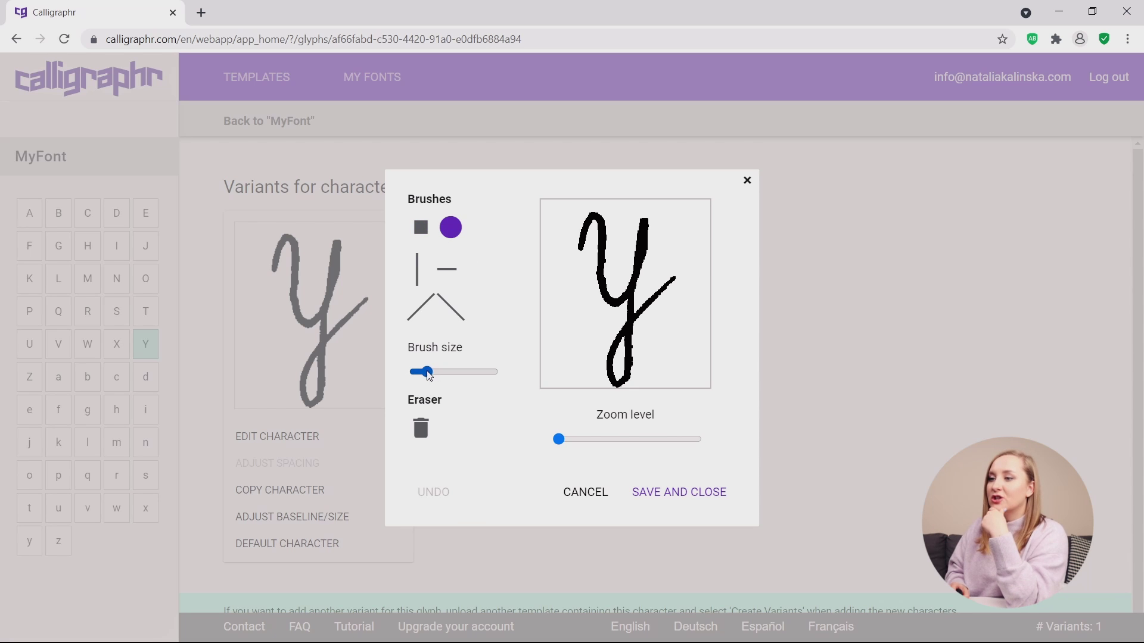
{"action": "left_click", "coordinate": [424, 437]}
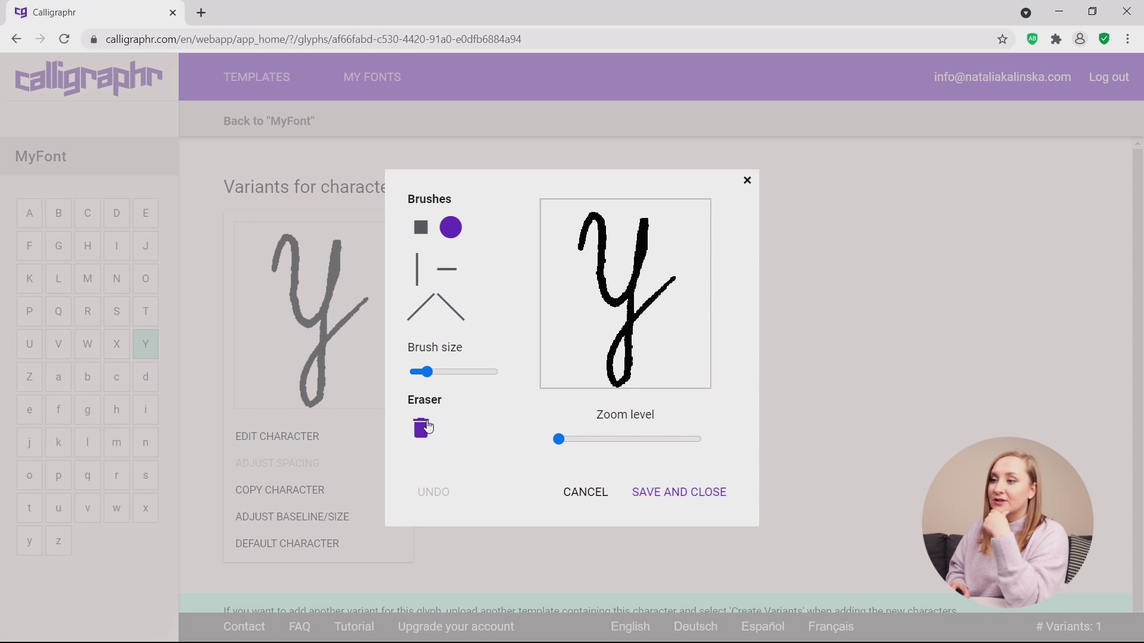
{"action": "left_click_drag", "start_coordinate": [424, 372], "coordinate": [480, 373]}
Thin the right edge of the Y's upper-right stroke, undoing the first attempt
{"action": "left_click_drag", "start_coordinate": [560, 441], "coordinate": [588, 442]}
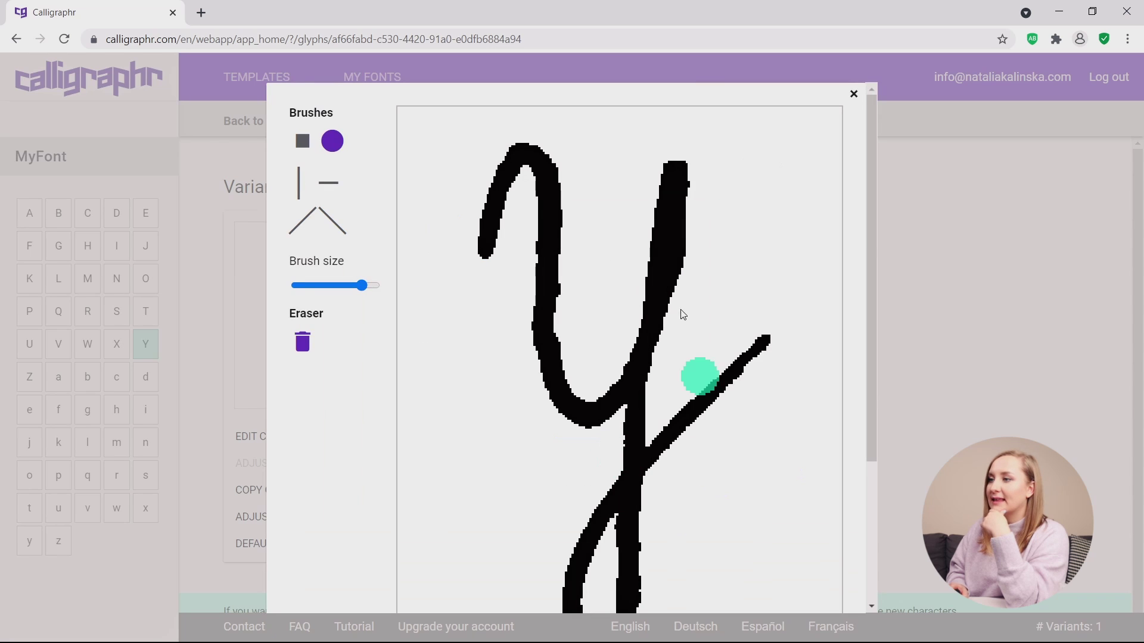
{"action": "left_click_drag", "start_coordinate": [688, 142], "coordinate": [662, 320]}
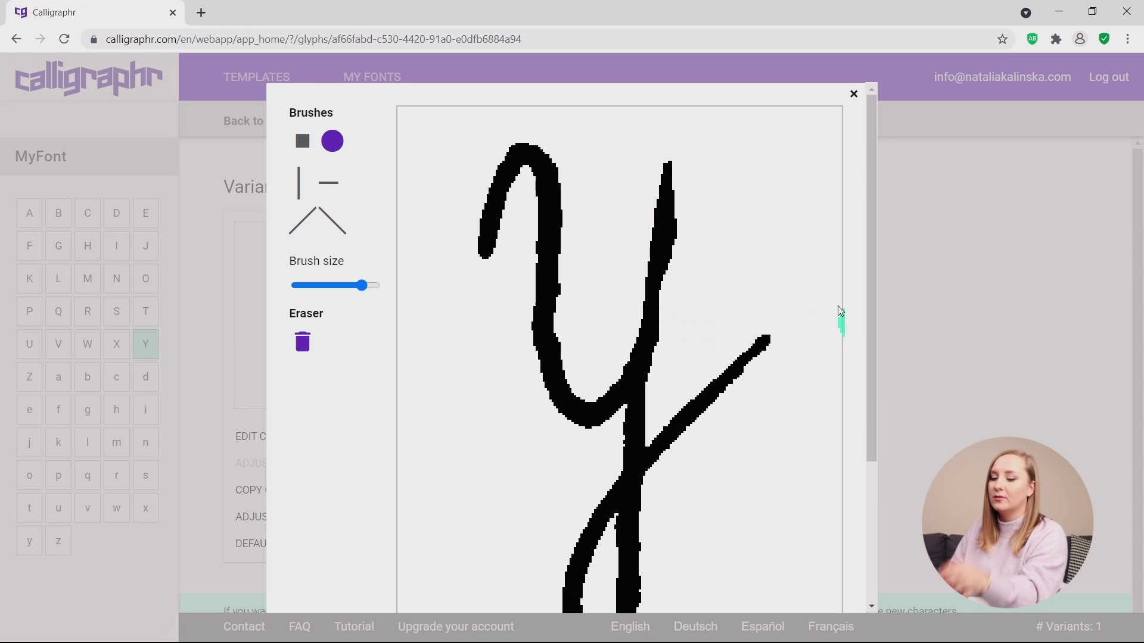
{"action": "scroll", "coordinate": [658, 467], "scroll_direction": "down", "scroll_amount": 3}
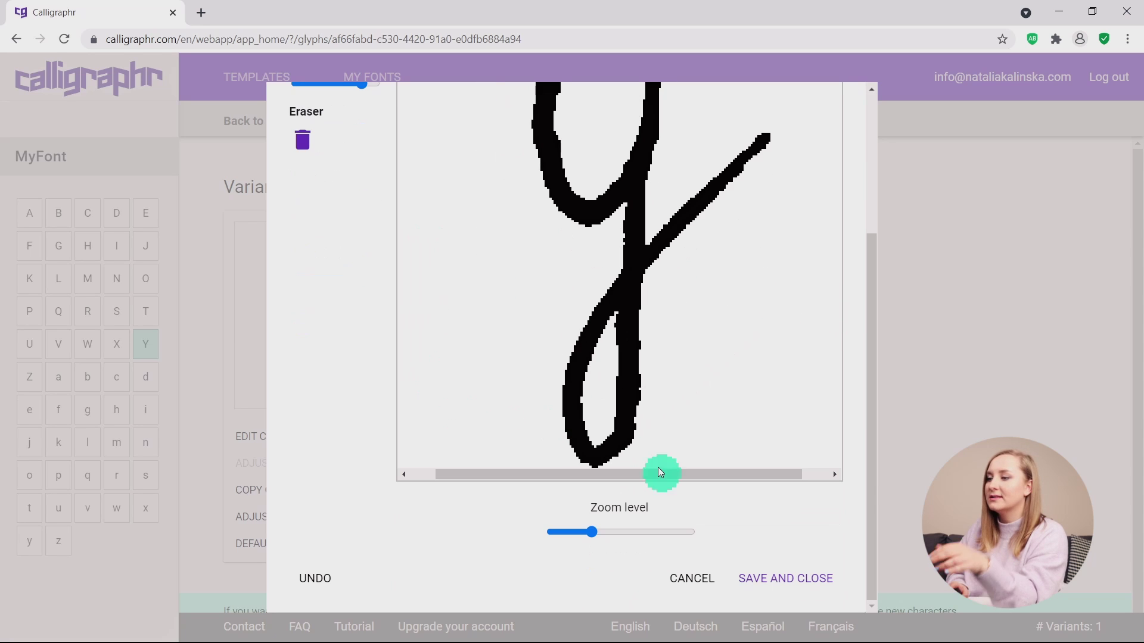
{"action": "left_click", "coordinate": [330, 579]}
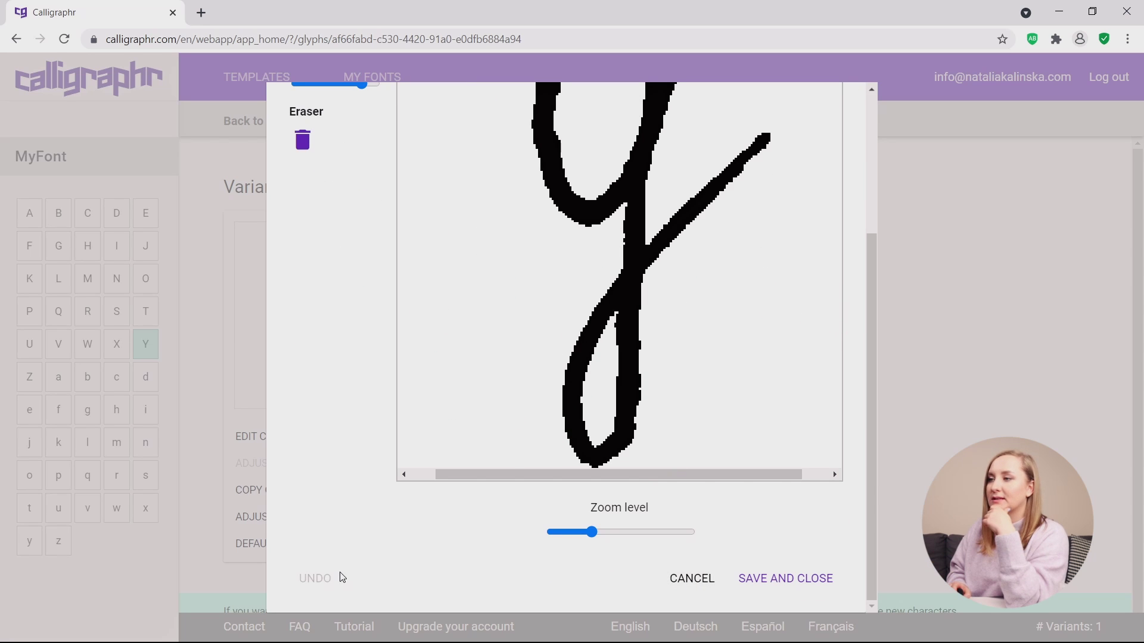
{"action": "scroll", "coordinate": [567, 447], "scroll_direction": "up", "scroll_amount": 3}
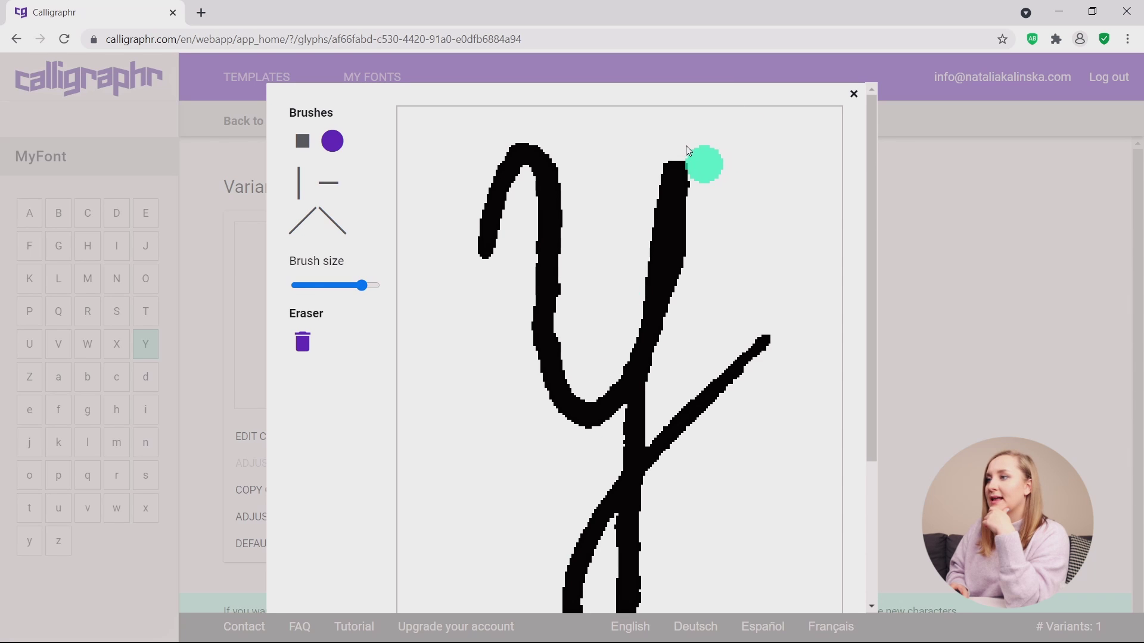
{"action": "left_click_drag", "start_coordinate": [683, 204], "coordinate": [677, 301]}
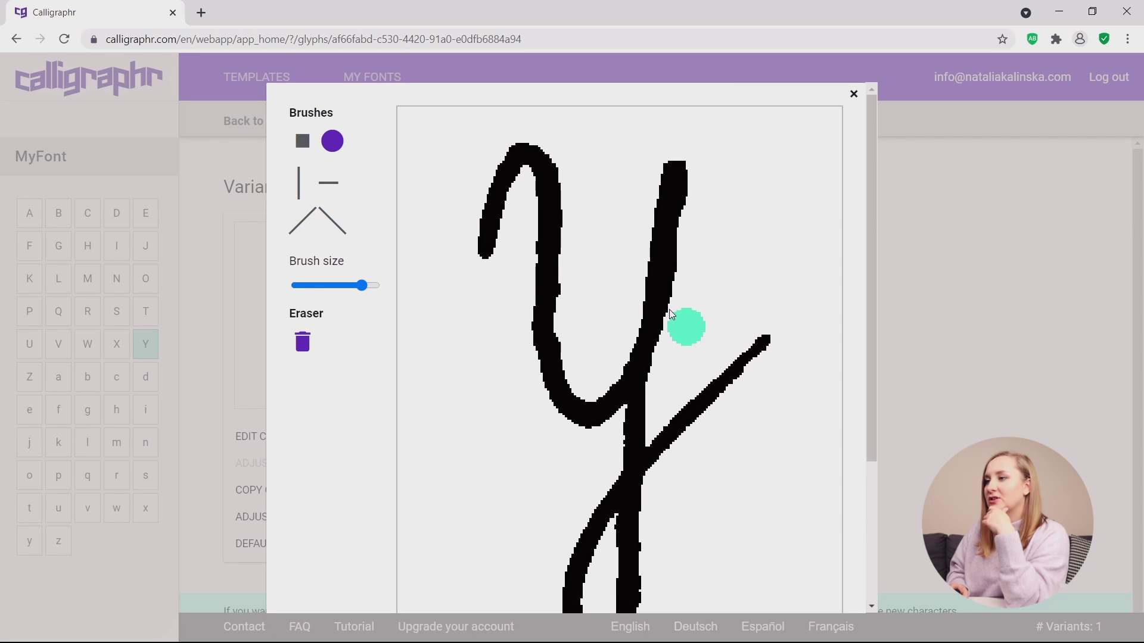
Switch to the vertical-line brush tip and adjust its size
{"action": "left_click", "coordinate": [303, 141]}
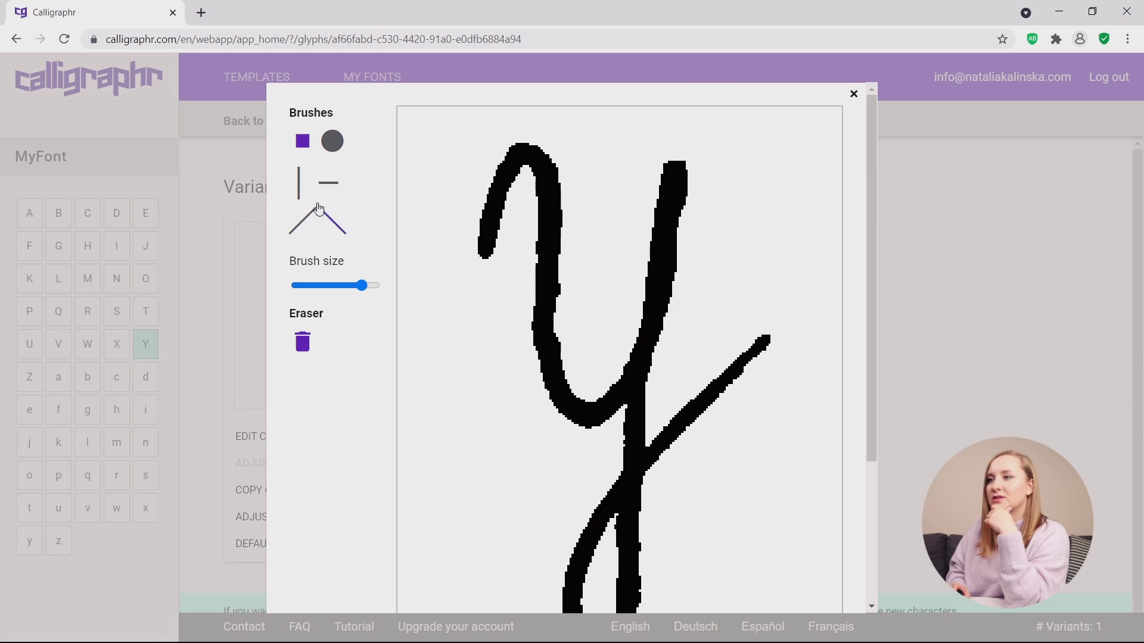
{"action": "left_click", "coordinate": [298, 183]}
{"action": "left_click", "coordinate": [341, 285]}
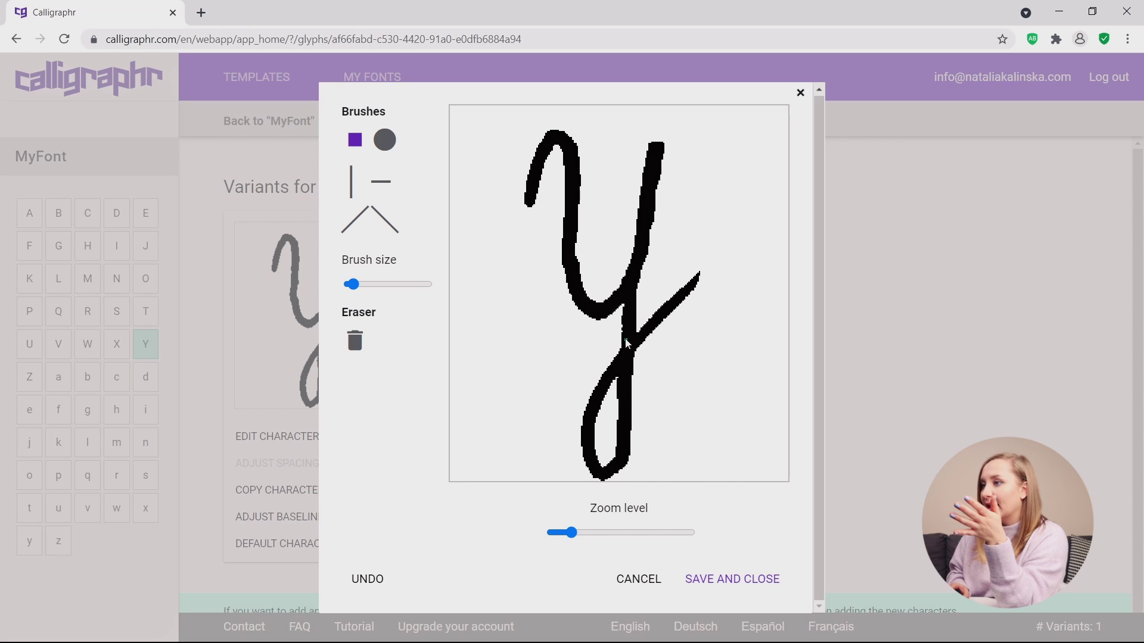
{"action": "left_click", "coordinate": [356, 192]}
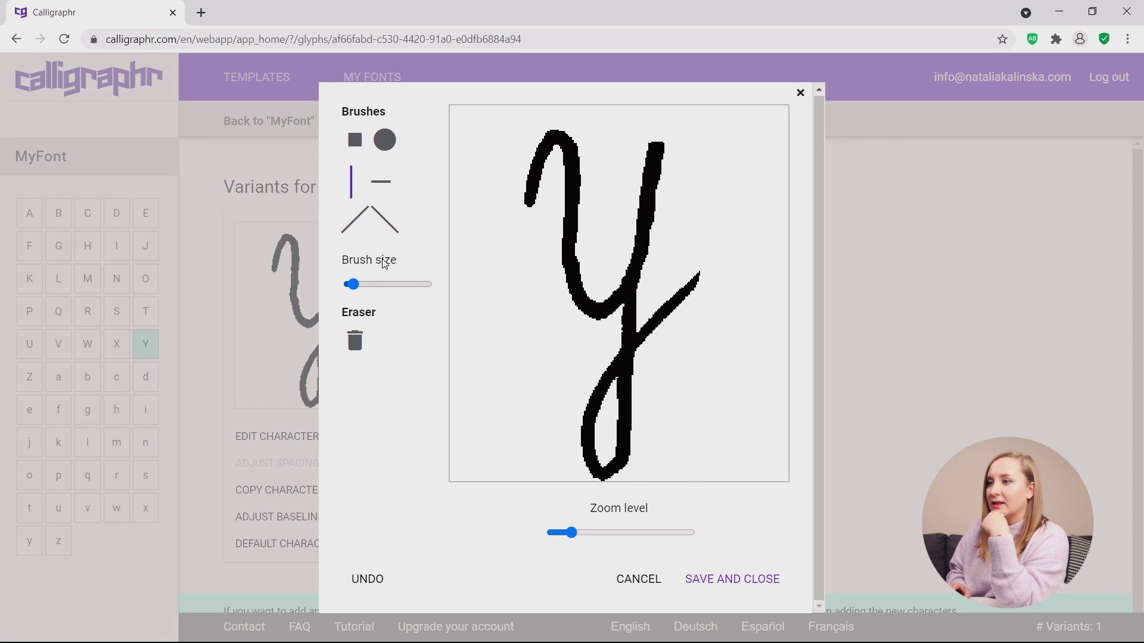
{"action": "left_click", "coordinate": [386, 285]}
{"action": "left_click_drag", "start_coordinate": [393, 290], "coordinate": [414, 285]}
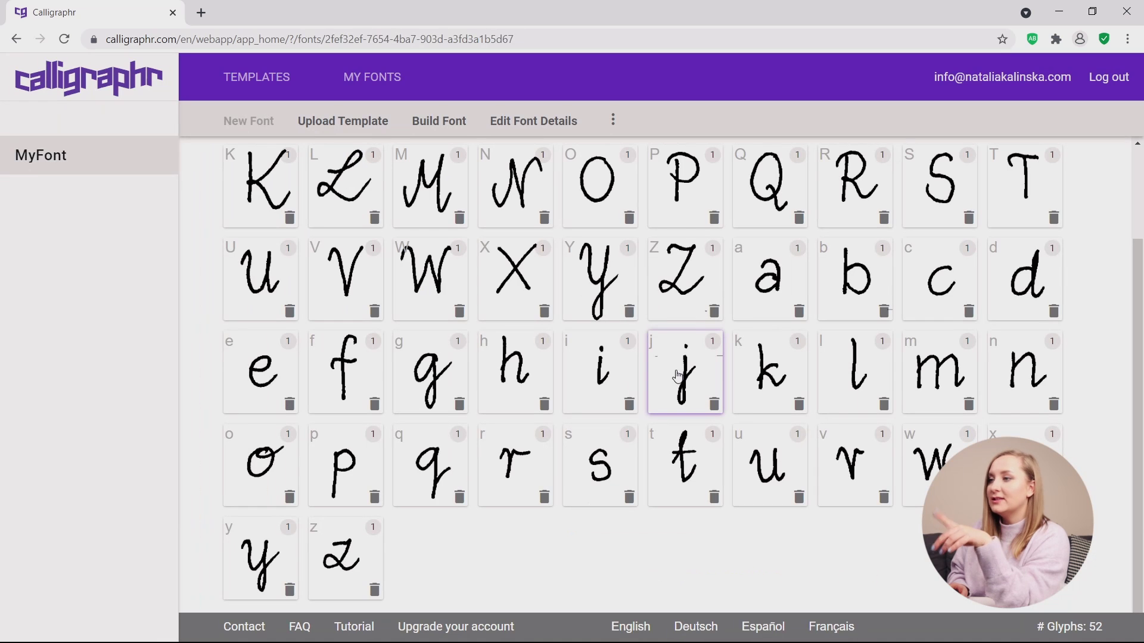
Open the lowercase j glyph in the editor with a round eraser
{"action": "left_click", "coordinate": [678, 376]}
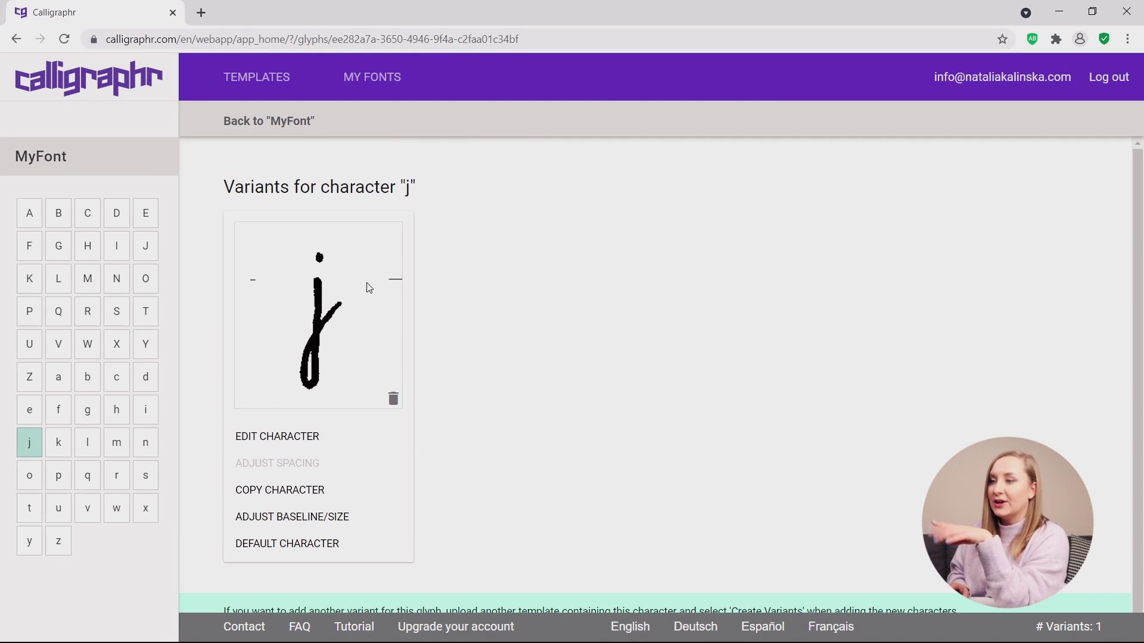
{"action": "left_click", "coordinate": [326, 438]}
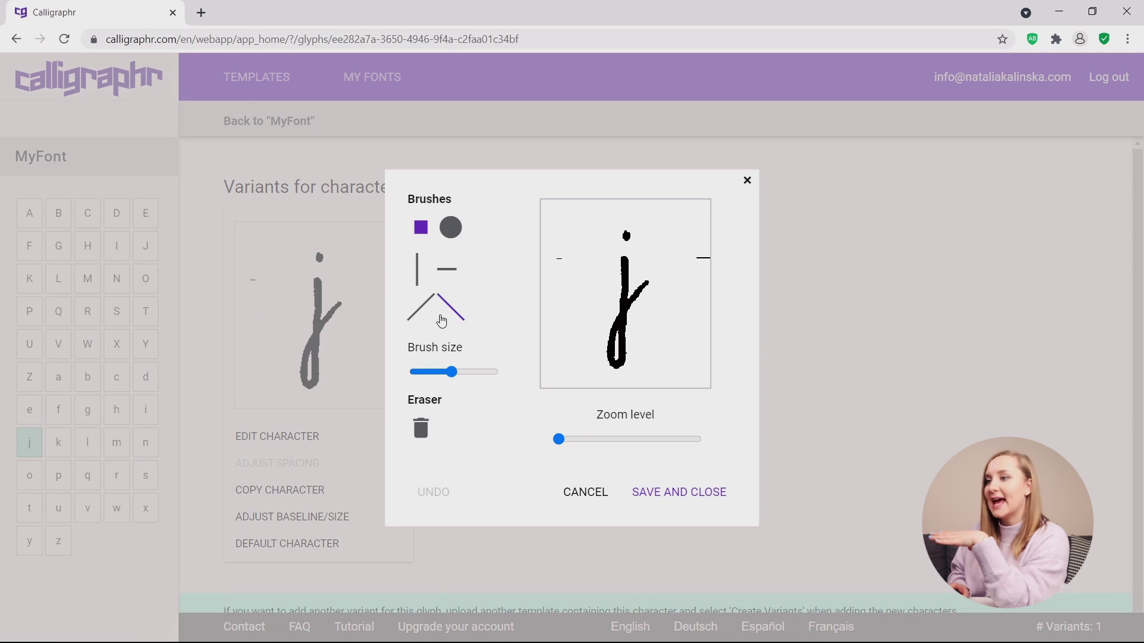
{"action": "left_click", "coordinate": [451, 228]}
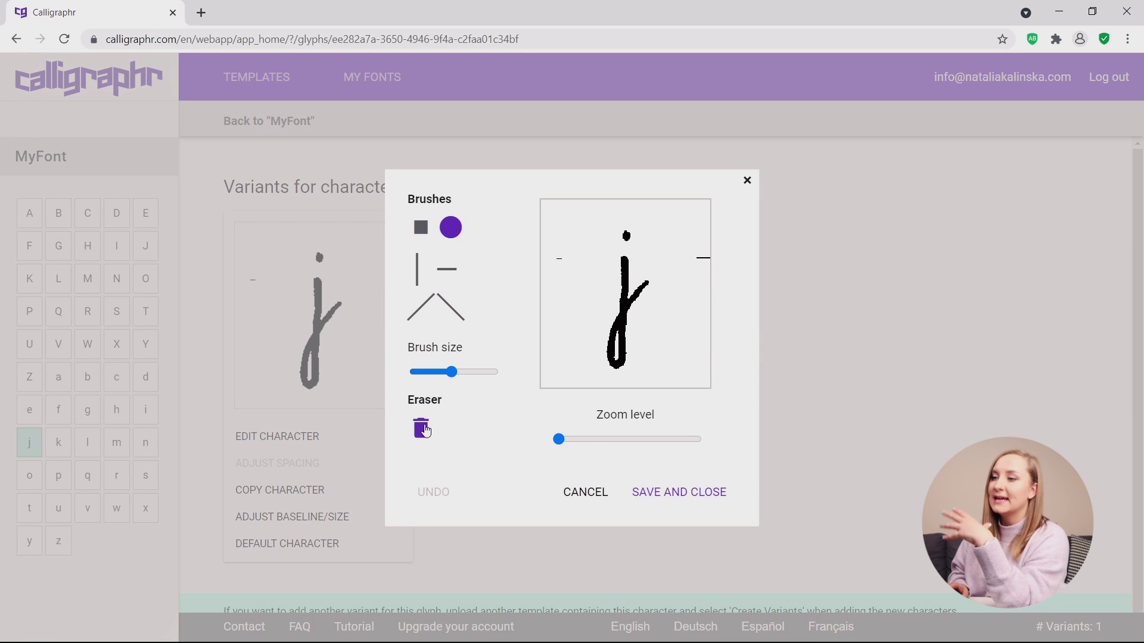
{"action": "left_click", "coordinate": [424, 429]}
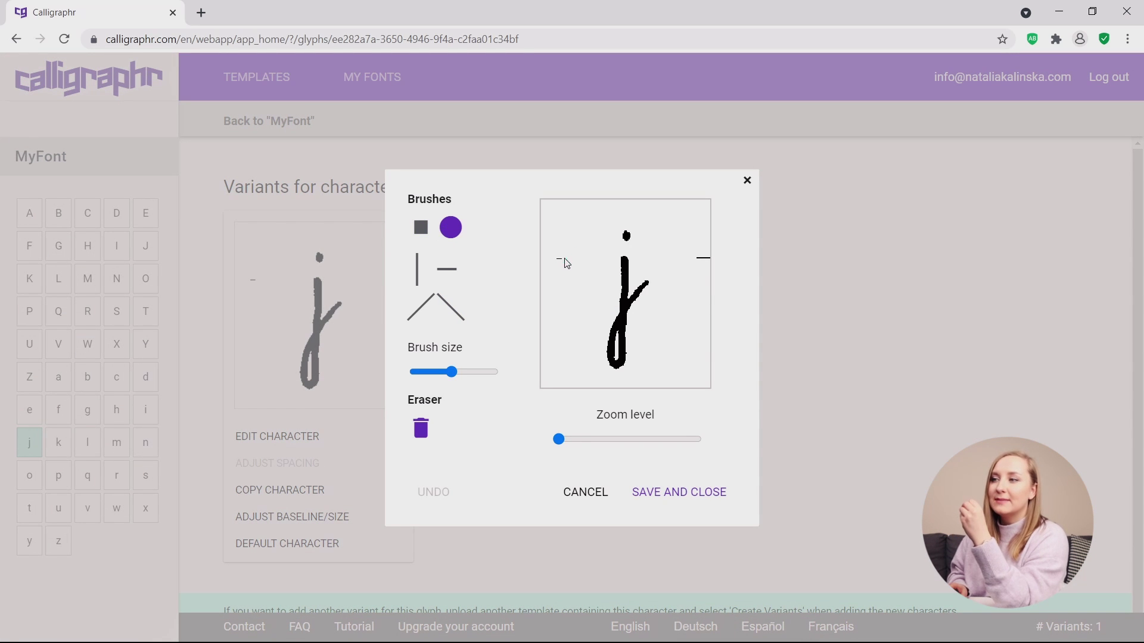
Erase the stray dashes left and right of the j, save, and return to MyFont
{"action": "left_click_drag", "start_coordinate": [567, 264], "coordinate": [545, 263]}
{"action": "left_click_drag", "start_coordinate": [699, 258], "coordinate": [709, 262]}
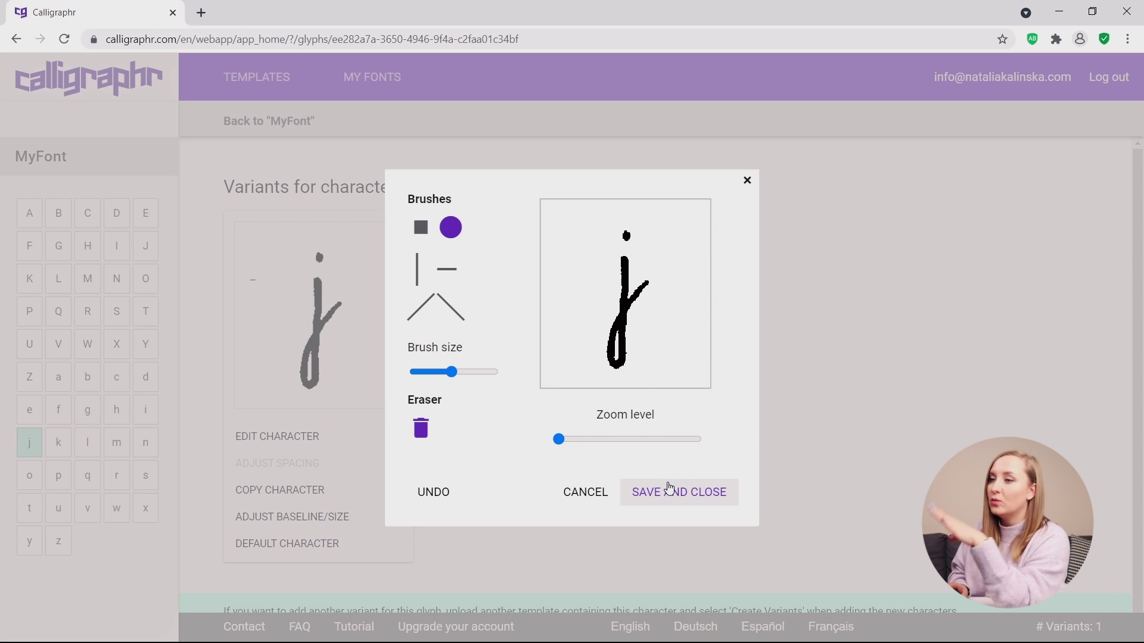
{"action": "left_click", "coordinate": [669, 488]}
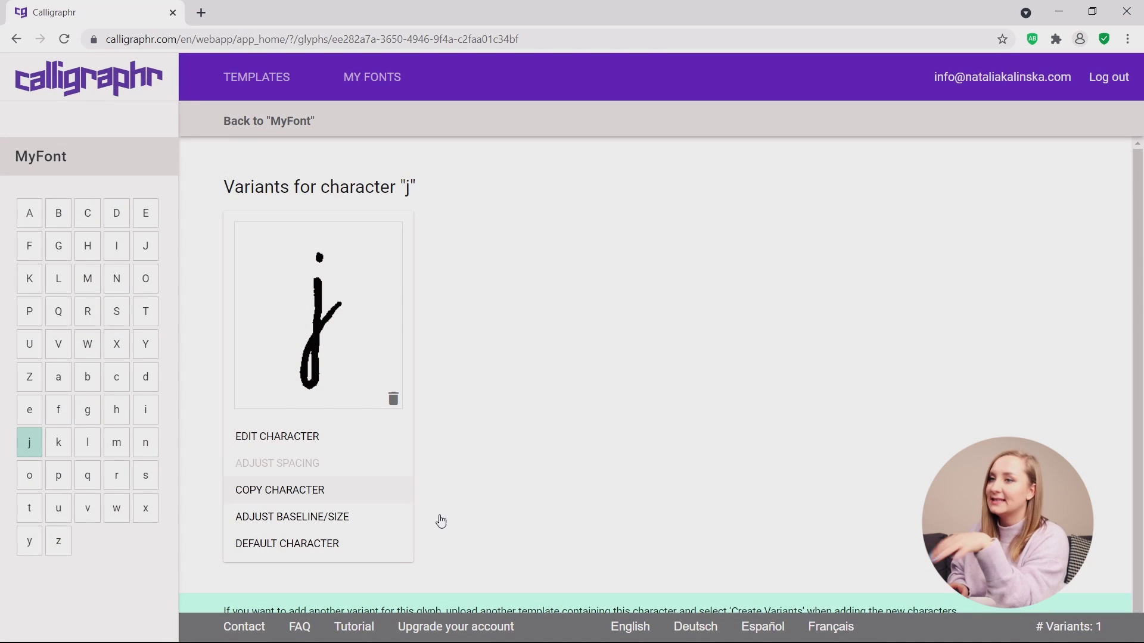
{"action": "left_click", "coordinate": [233, 132]}
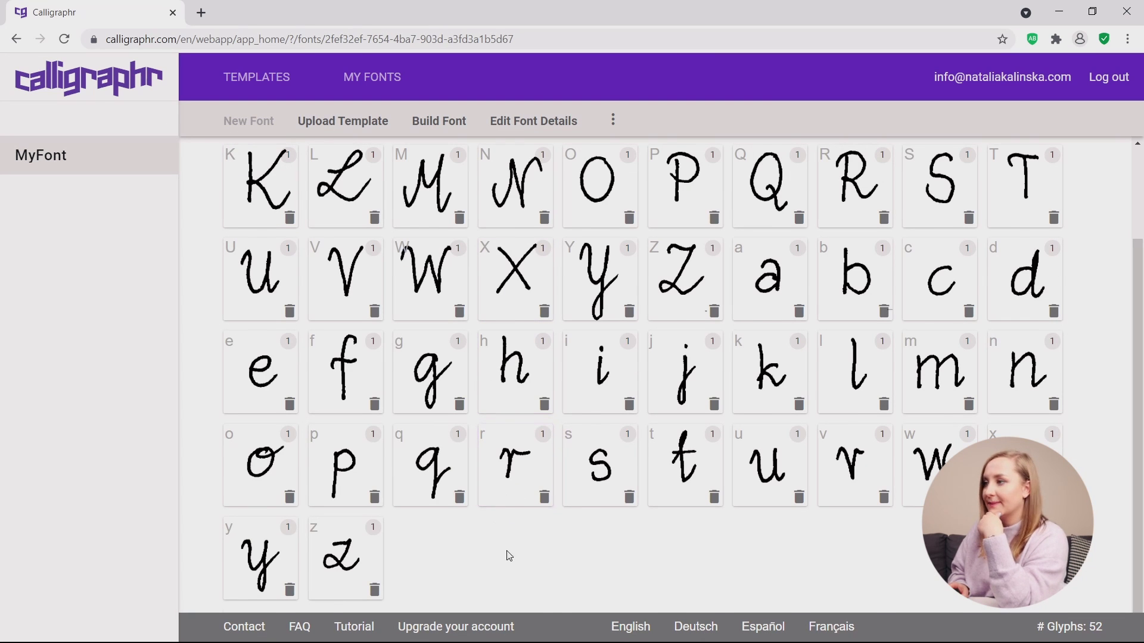
Build the font with its name replaced by 'Nk-TEST'
{"action": "scroll", "coordinate": [1142, 437], "scroll_direction": "up", "scroll_amount": 2}
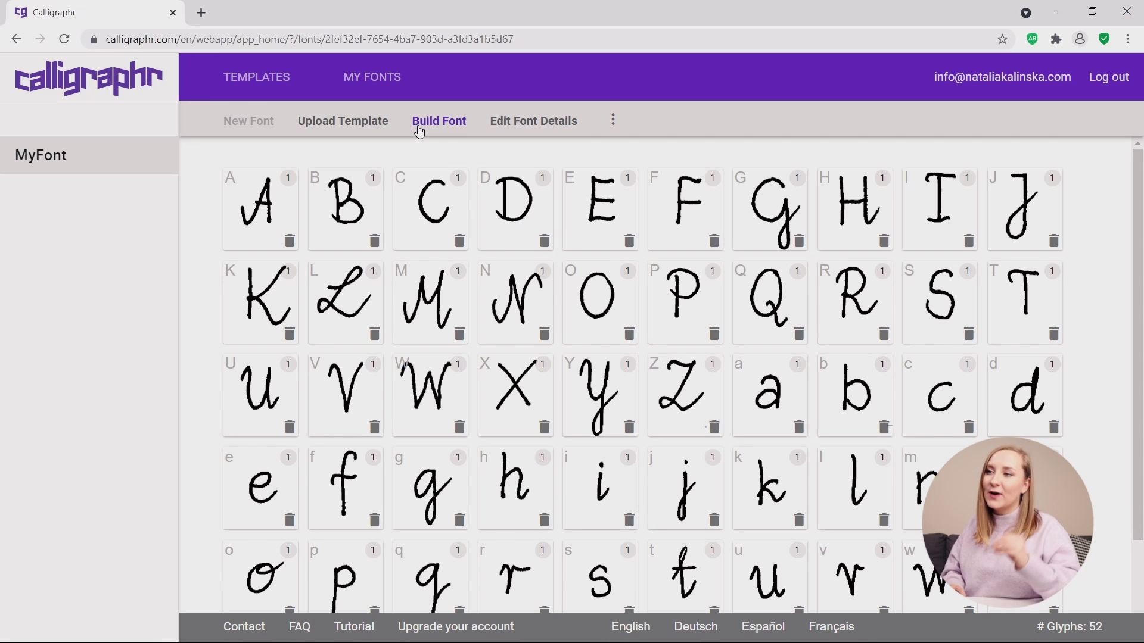
{"action": "left_click", "coordinate": [450, 123]}
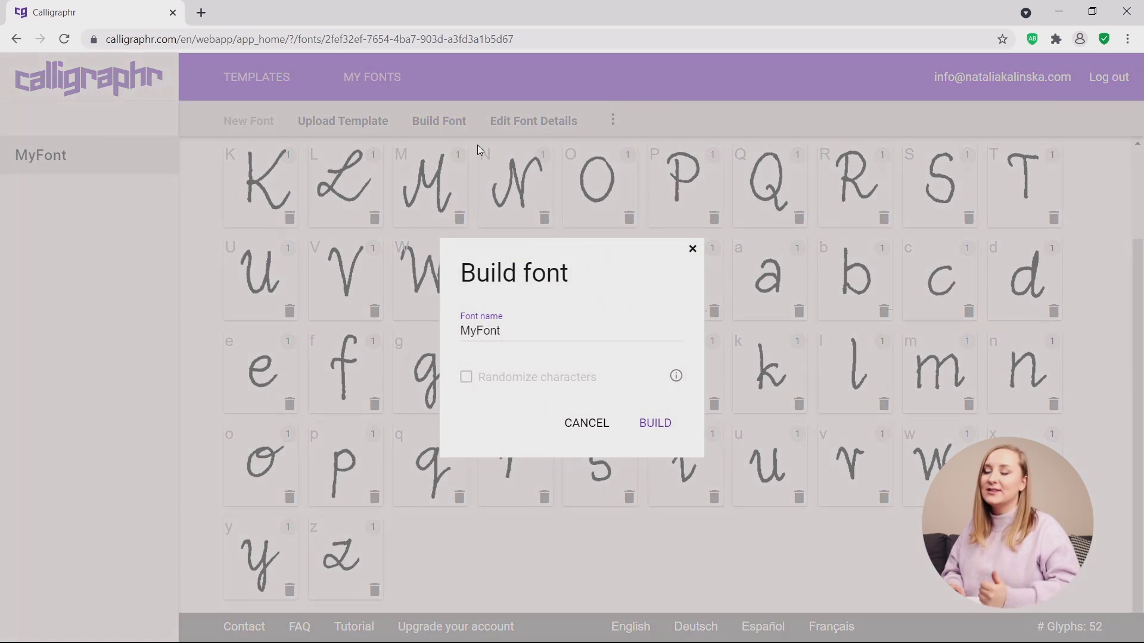
{"action": "left_click_drag", "start_coordinate": [588, 339], "coordinate": [441, 332]}
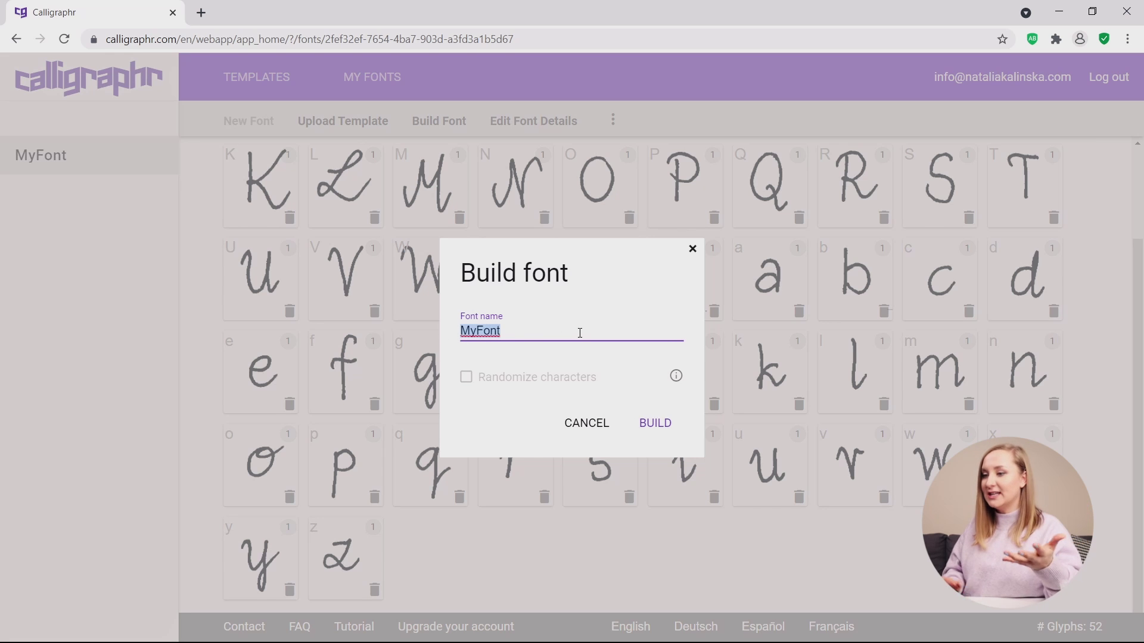
{"action": "type", "text": "Nk-"}
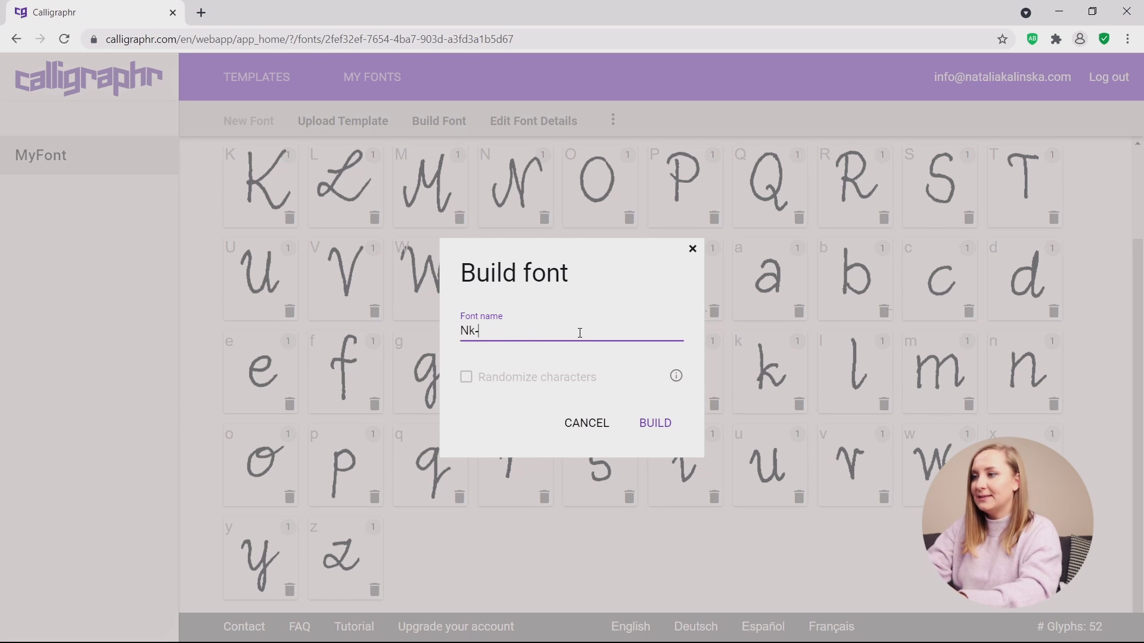
{"action": "type", "text": "TET"}
{"action": "key", "text": "BackSpace"}
{"action": "type", "text": "ST"}
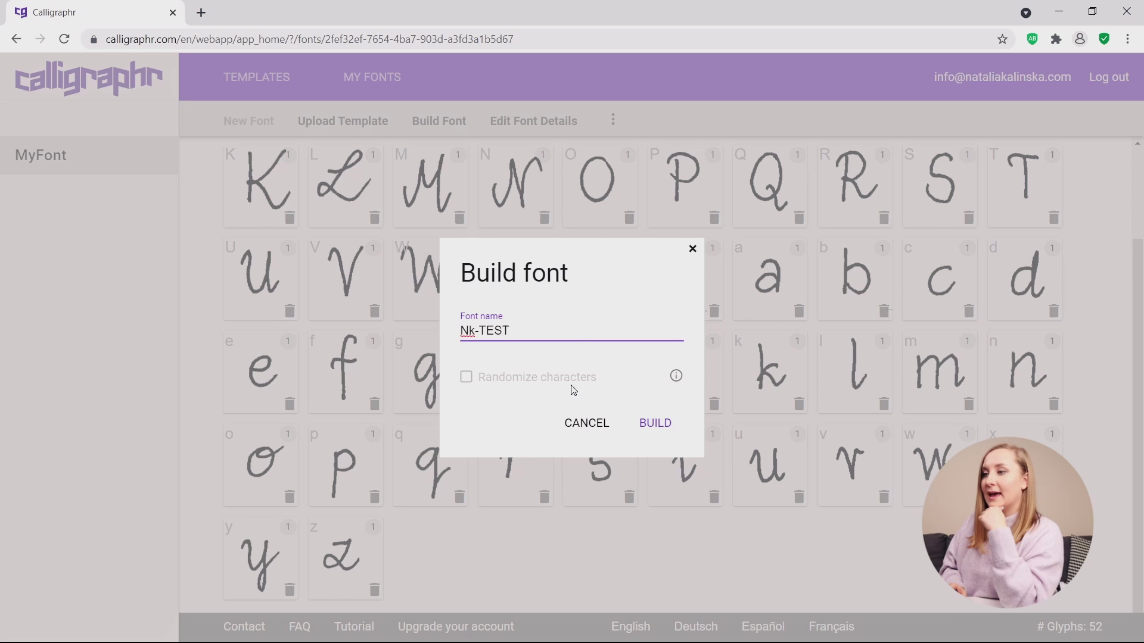
{"action": "left_click", "coordinate": [672, 436]}
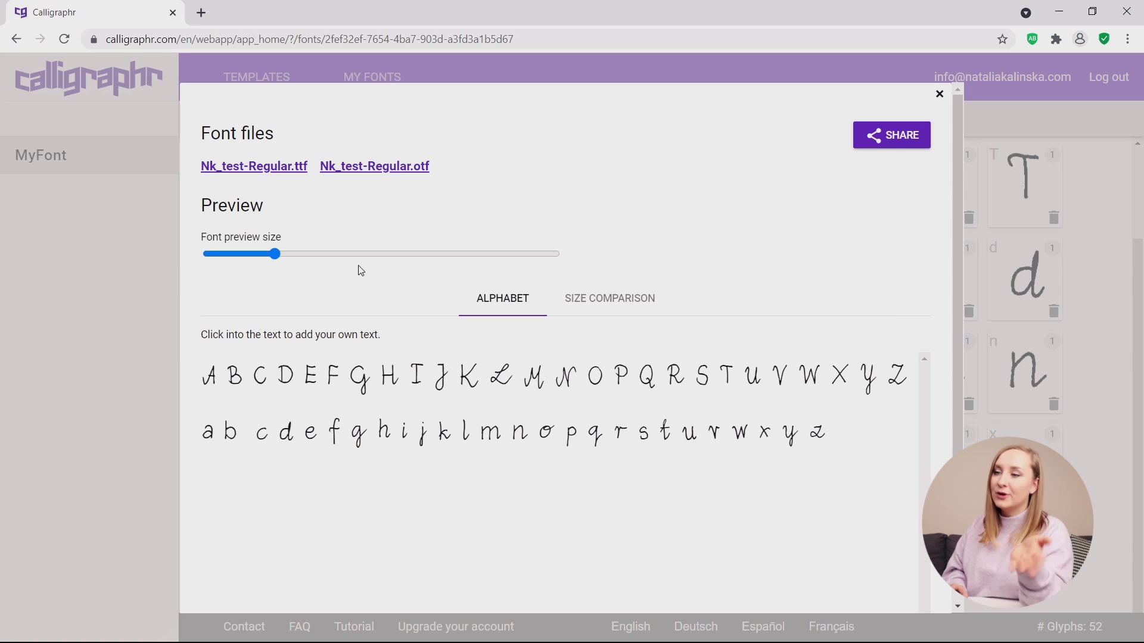
Enlarge the alphabet preview and download Nk_test-Regular.ttf
{"action": "left_click_drag", "start_coordinate": [269, 266], "coordinate": [289, 245]}
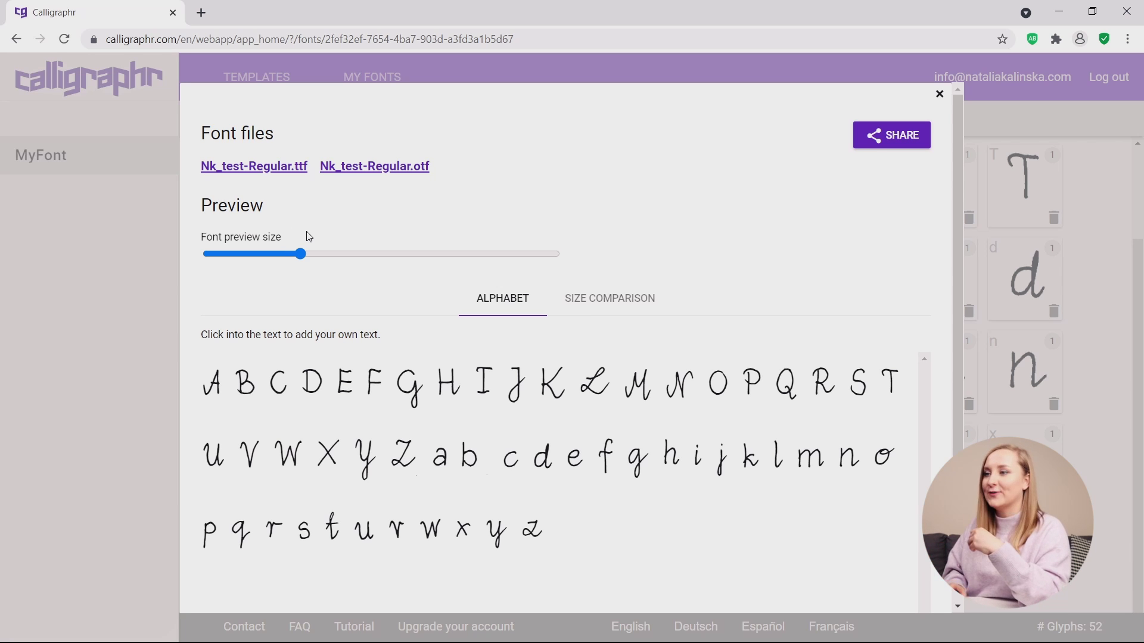
{"action": "left_click", "coordinate": [241, 169]}
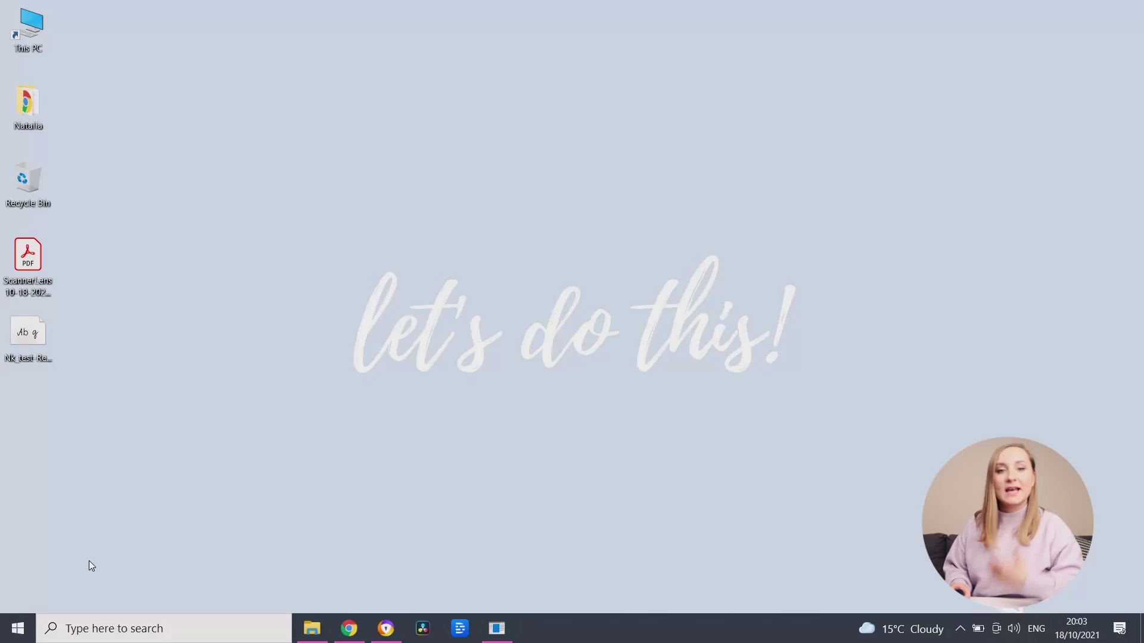
Install the Nk_test font file through Control Panel's Fonts folder, then close the Fonts window
{"action": "left_click", "coordinate": [147, 631]}
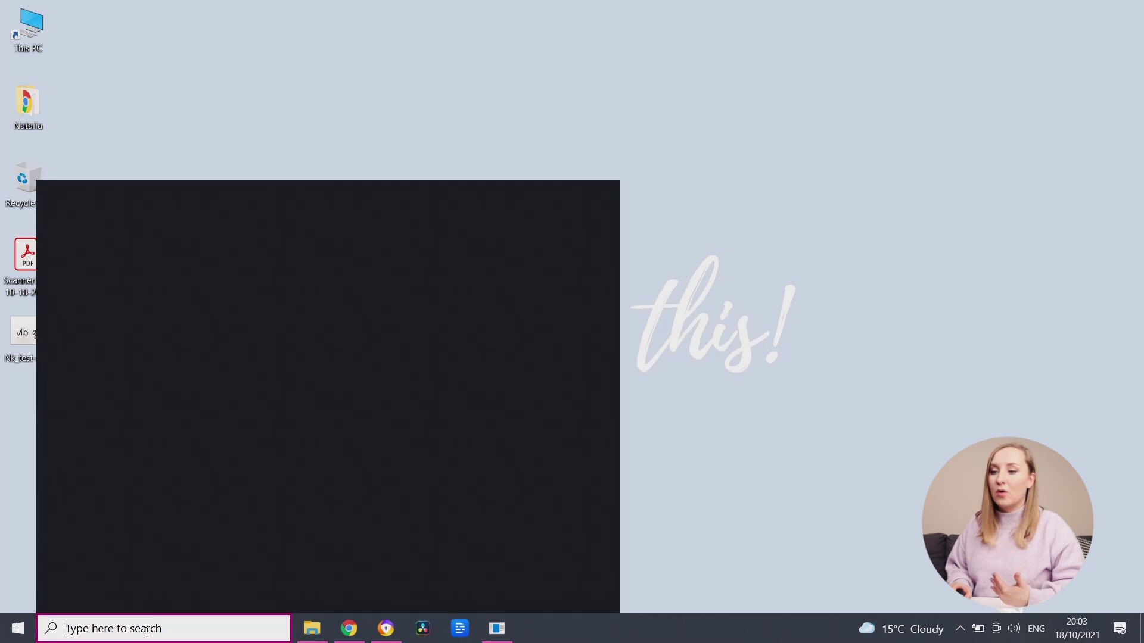
{"action": "type", "text": "CON"}
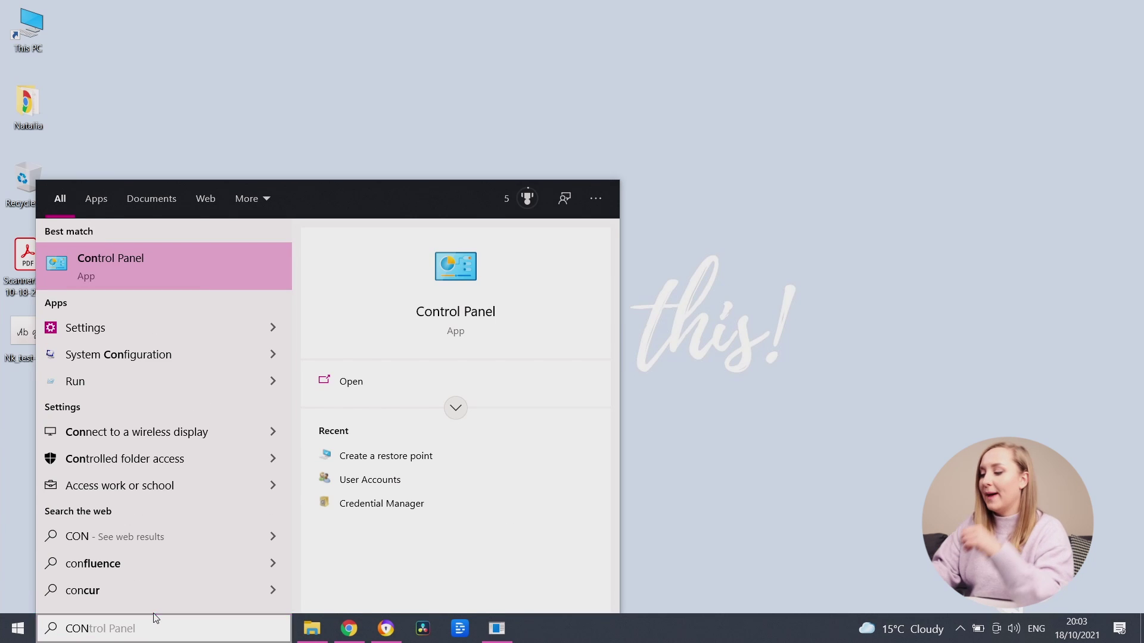
{"action": "key", "text": "Return"}
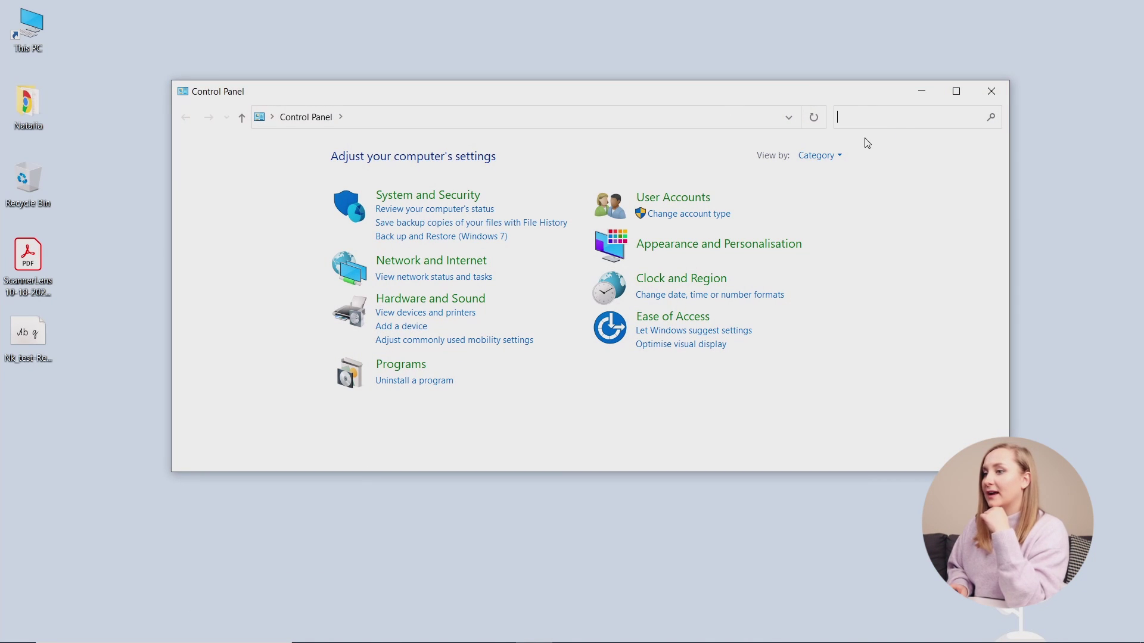
{"action": "type", "text": "FONT"}
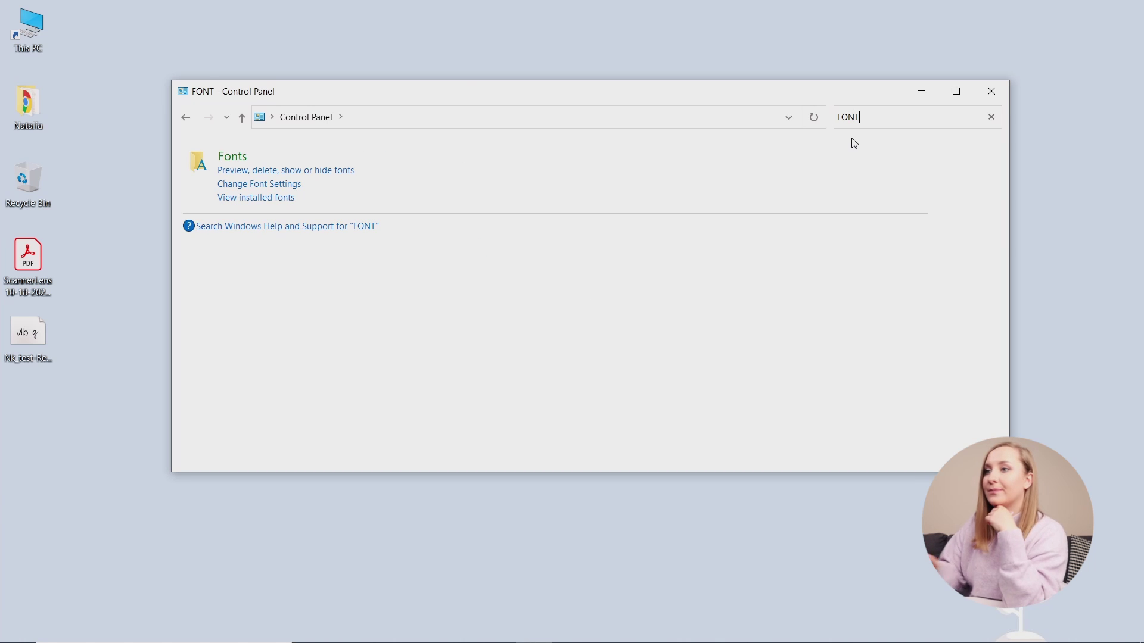
{"action": "left_click", "coordinate": [237, 158]}
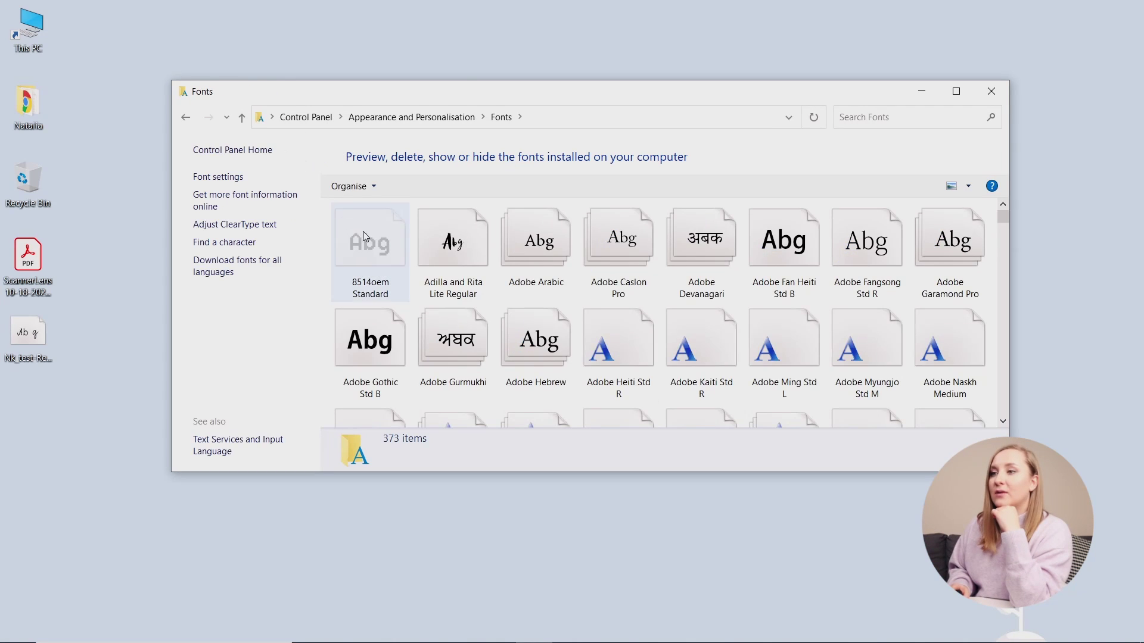
{"action": "left_click_drag", "start_coordinate": [24, 347], "coordinate": [436, 310]}
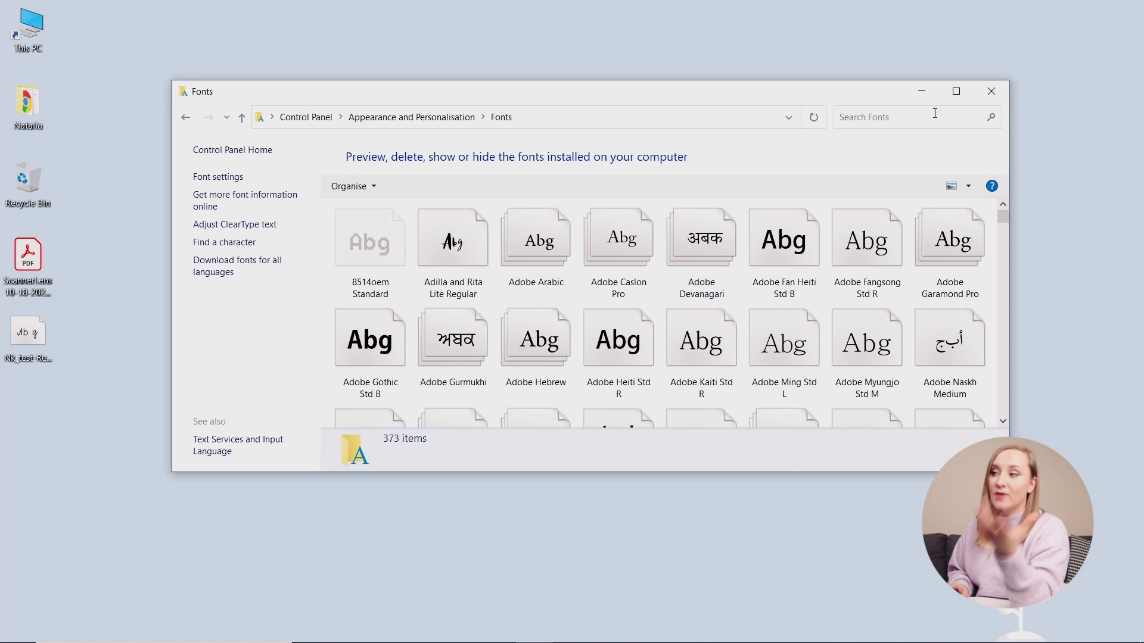
{"action": "left_click", "coordinate": [991, 91]}
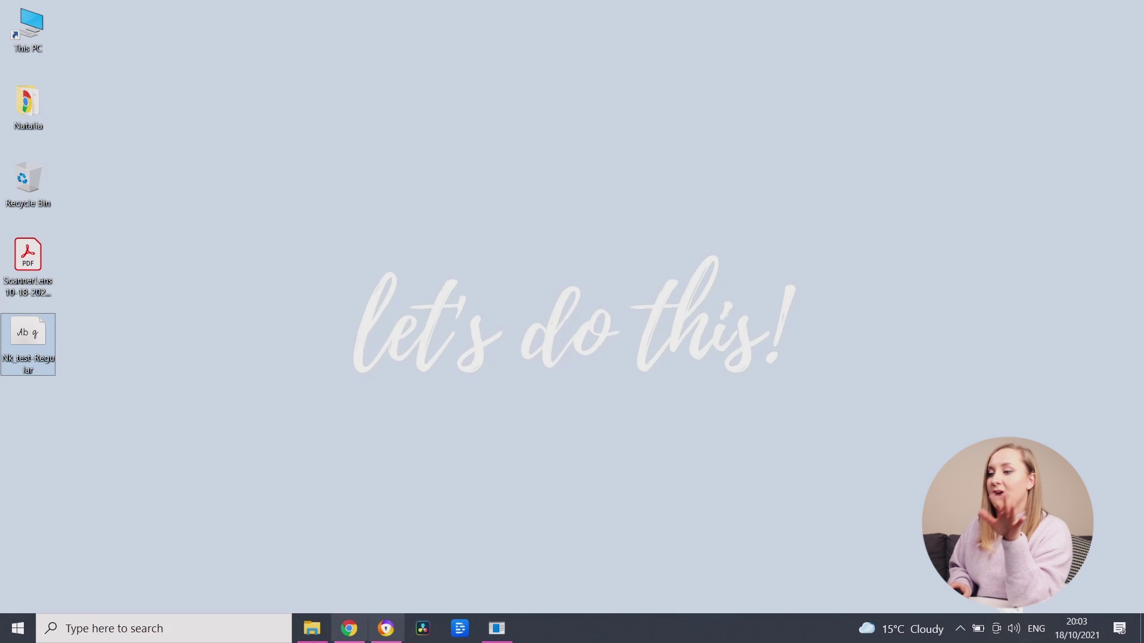
Launch Word and paste the two copied greeting paragraphs into a new document
{"action": "left_click", "coordinate": [183, 629]}
{"action": "type", "text": "word"}
{"action": "key", "text": "Return"}
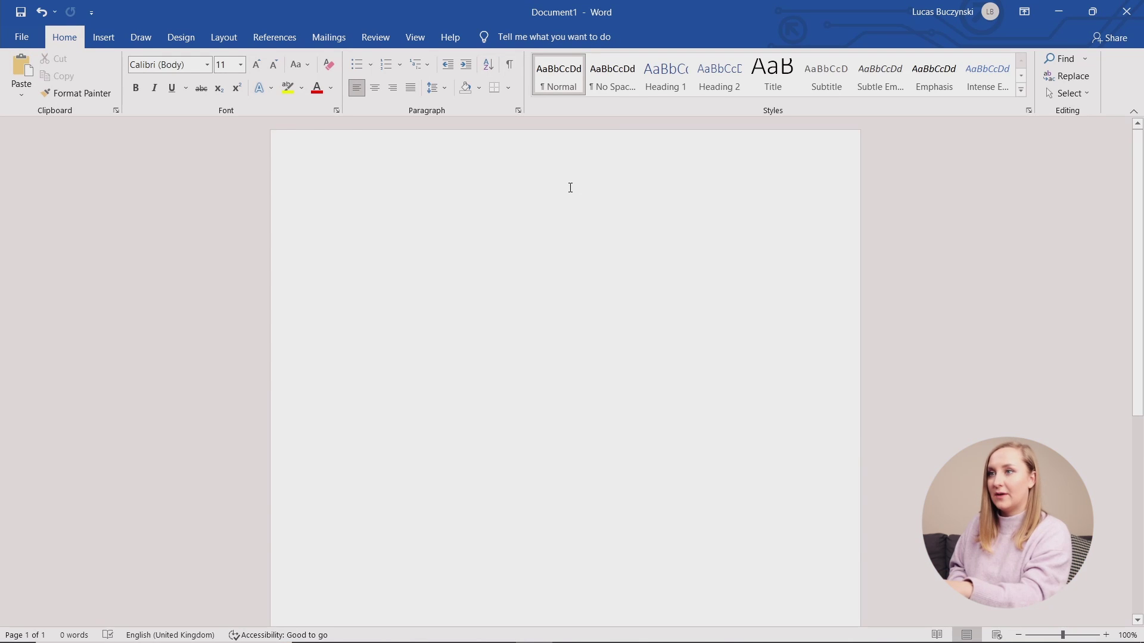
{"action": "type", "text": "Hi there my lovely friends It’s so cool to be able to type out all those words using my own handwriting and I can’t wait to use it in my designs"}
Set both pasted paragraphs in the Nk_test font
{"action": "left_click_drag", "start_coordinate": [526, 331], "coordinate": [298, 204]}
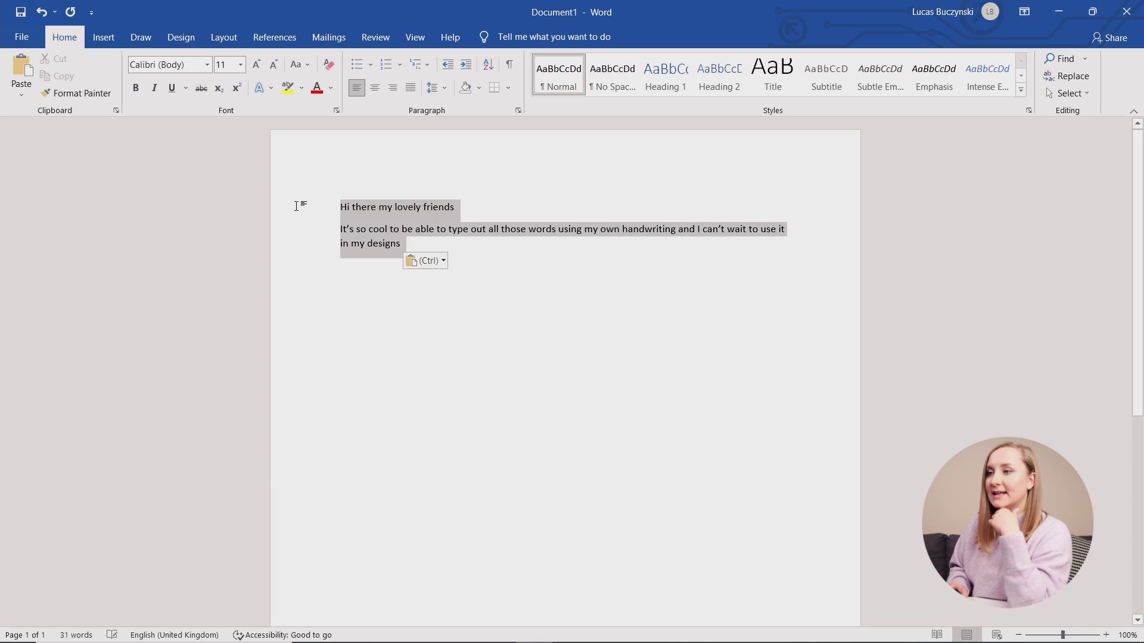
{"action": "left_click", "coordinate": [208, 69]}
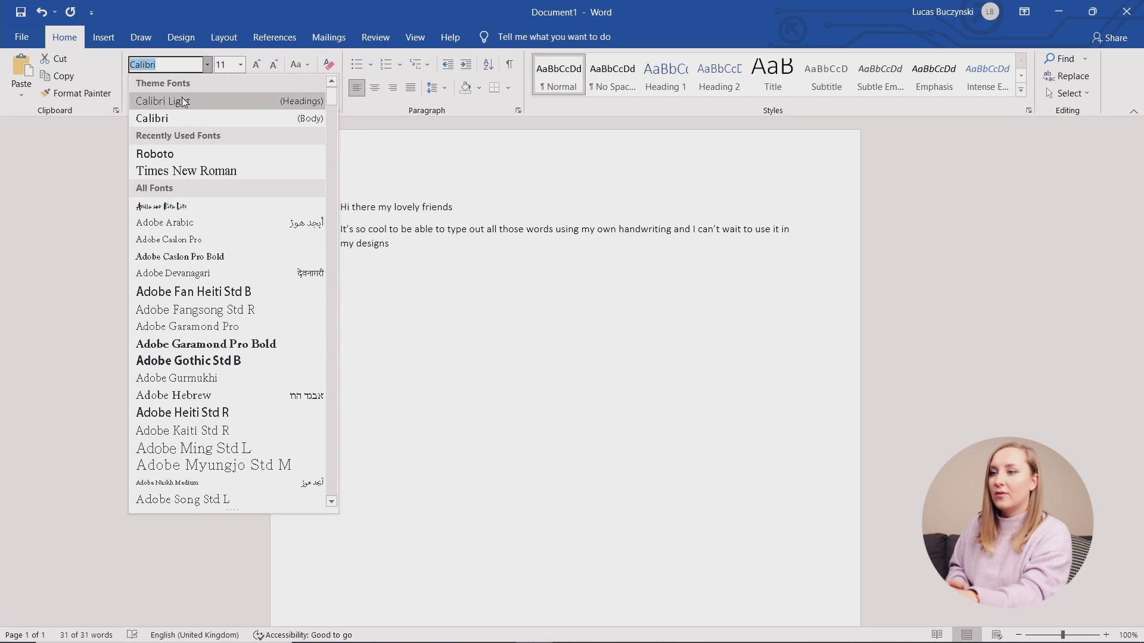
{"action": "type", "text": "Nk_test"}
{"action": "scroll", "coordinate": [176, 441], "scroll_direction": "down", "scroll_amount": 4}
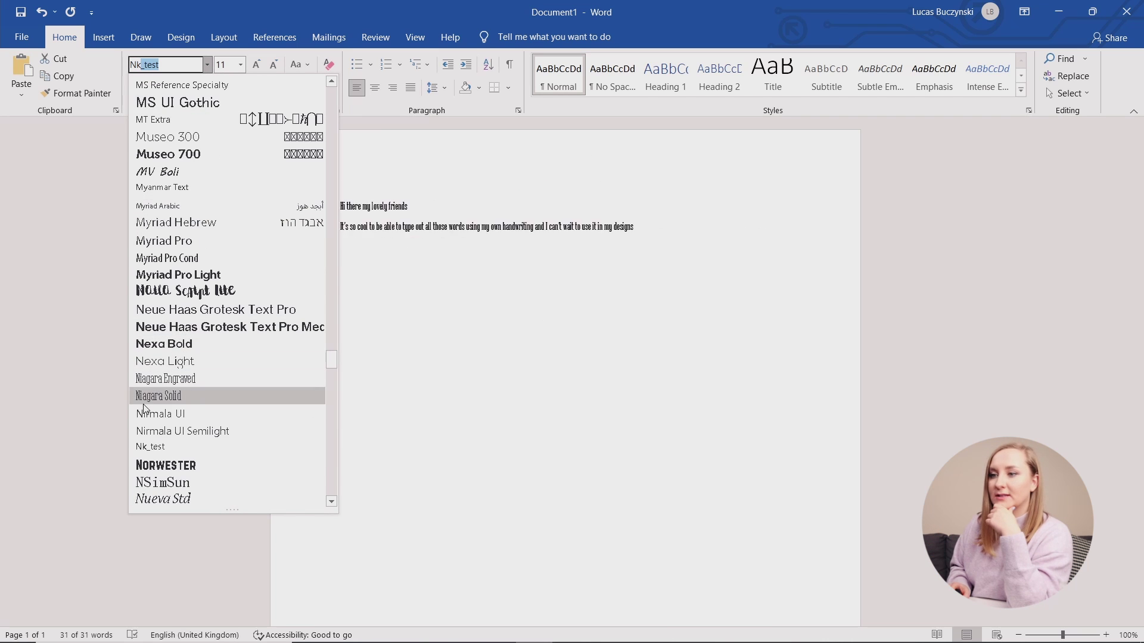
{"action": "left_click", "coordinate": [176, 453]}
Enlarge the paragraphs to 22 pt and check the apostrophe in can't
{"action": "left_click", "coordinate": [557, 304]}
{"action": "left_click_drag", "start_coordinate": [557, 303], "coordinate": [336, 202]}
{"action": "left_click", "coordinate": [257, 66]}
{"action": "left_click", "coordinate": [257, 66]}
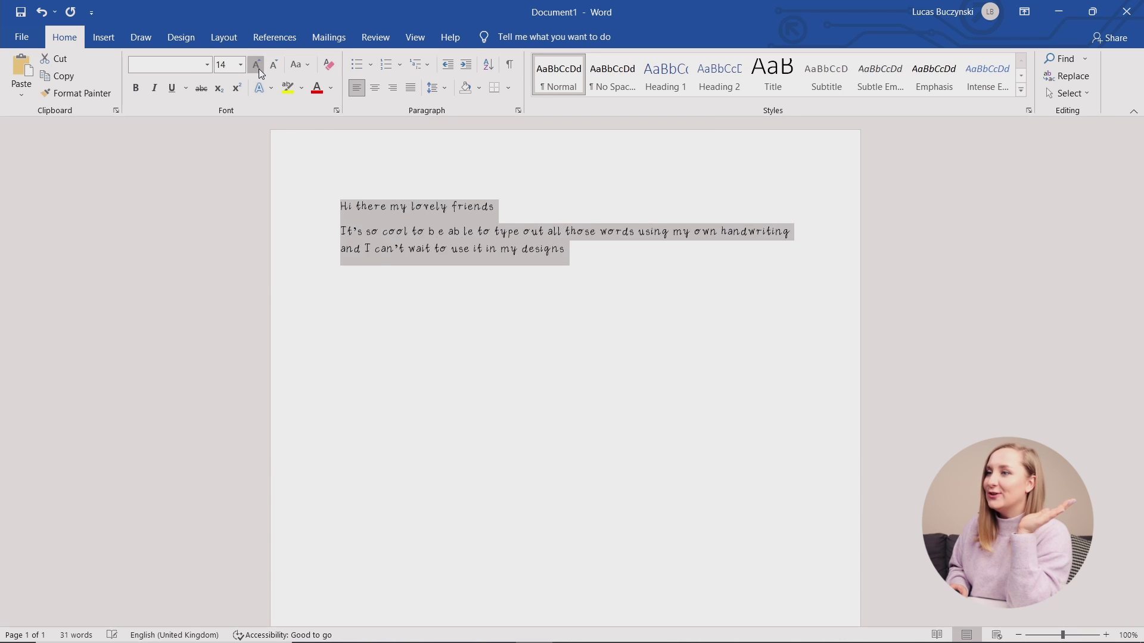
{"action": "left_click", "coordinate": [257, 66]}
{"action": "left_click", "coordinate": [256, 65]}
{"action": "left_click", "coordinate": [256, 65]}
{"action": "left_click", "coordinate": [603, 248]}
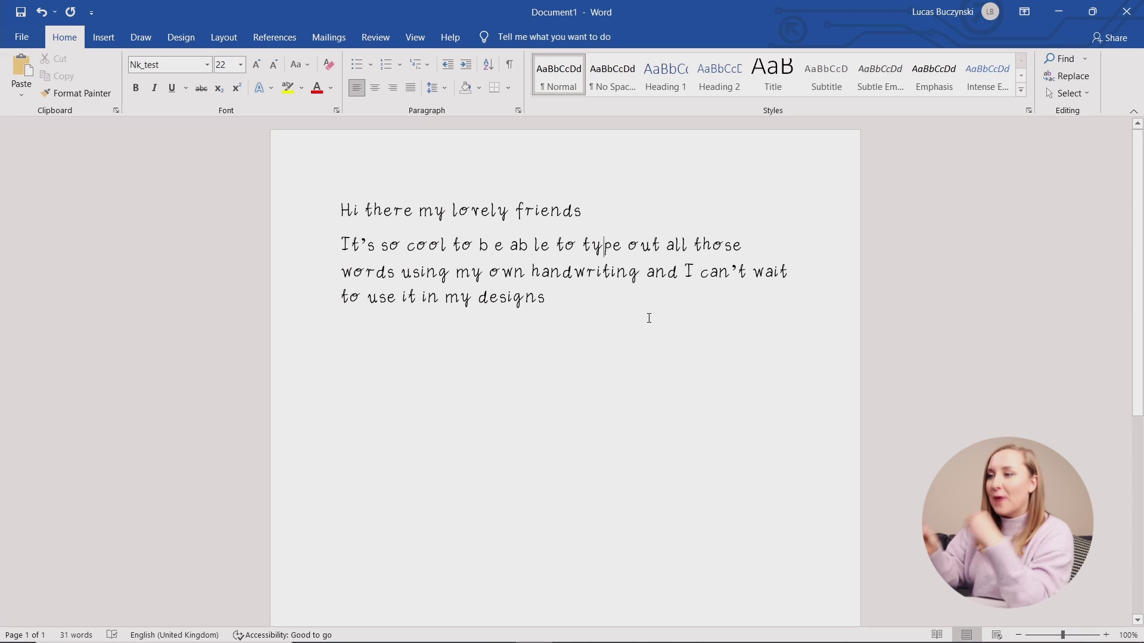
{"action": "left_click_drag", "start_coordinate": [738, 273], "coordinate": [730, 273]}
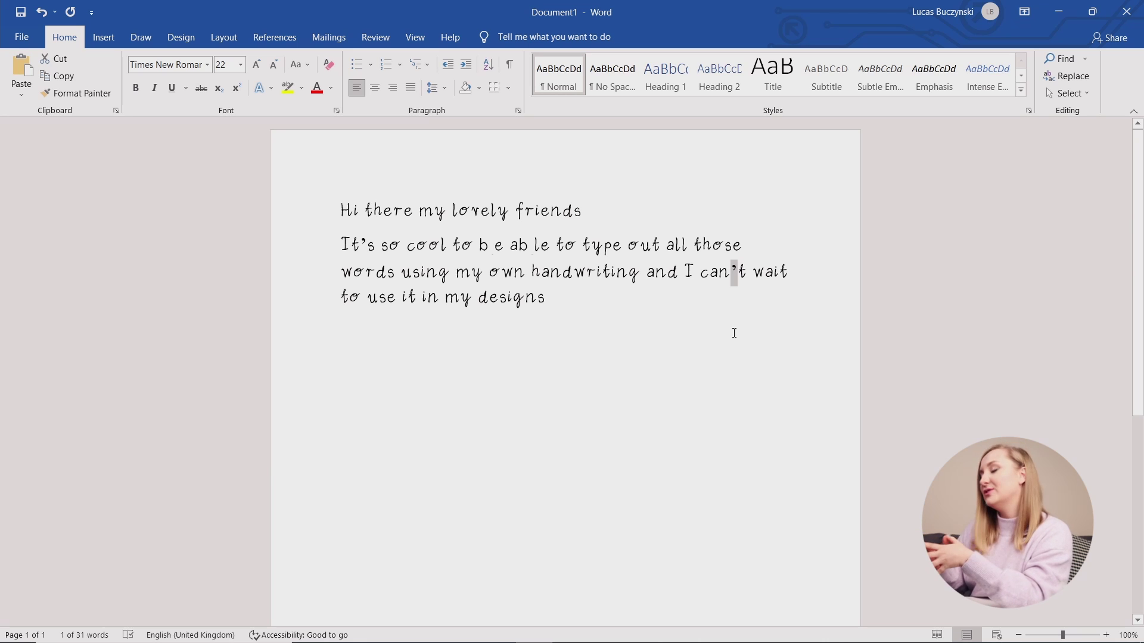
{"action": "left_click", "coordinate": [701, 337]}
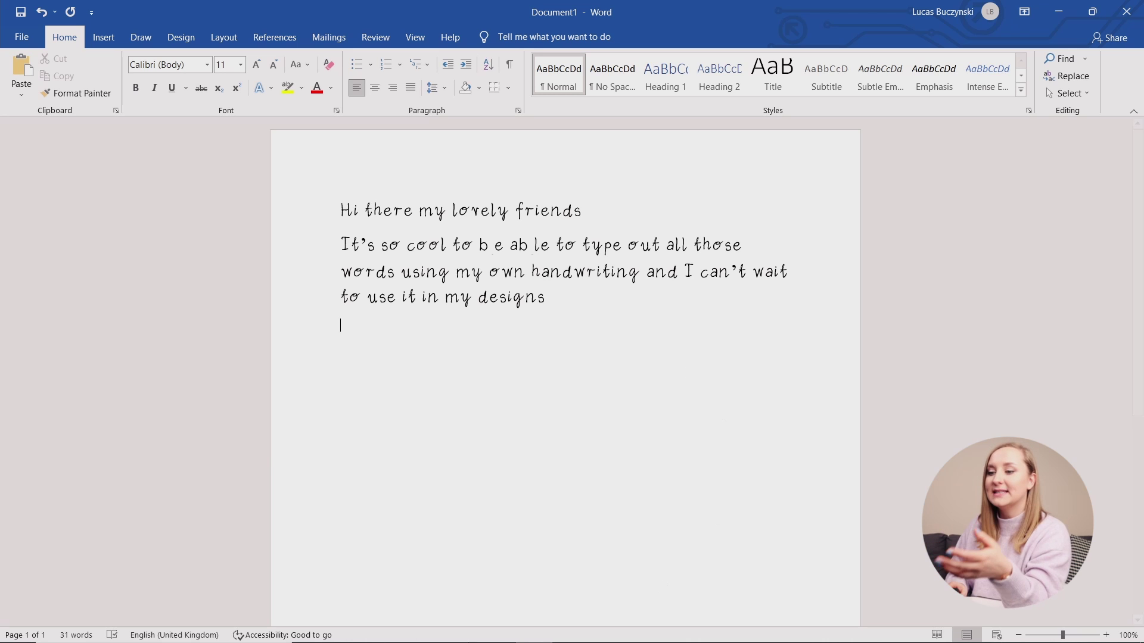
View the Calligraphr MyFont glyph grid in the browser, then minimize it
{"action": "mouse_move", "coordinate": [421, 634]}
{"action": "left_click", "coordinate": [387, 632]}
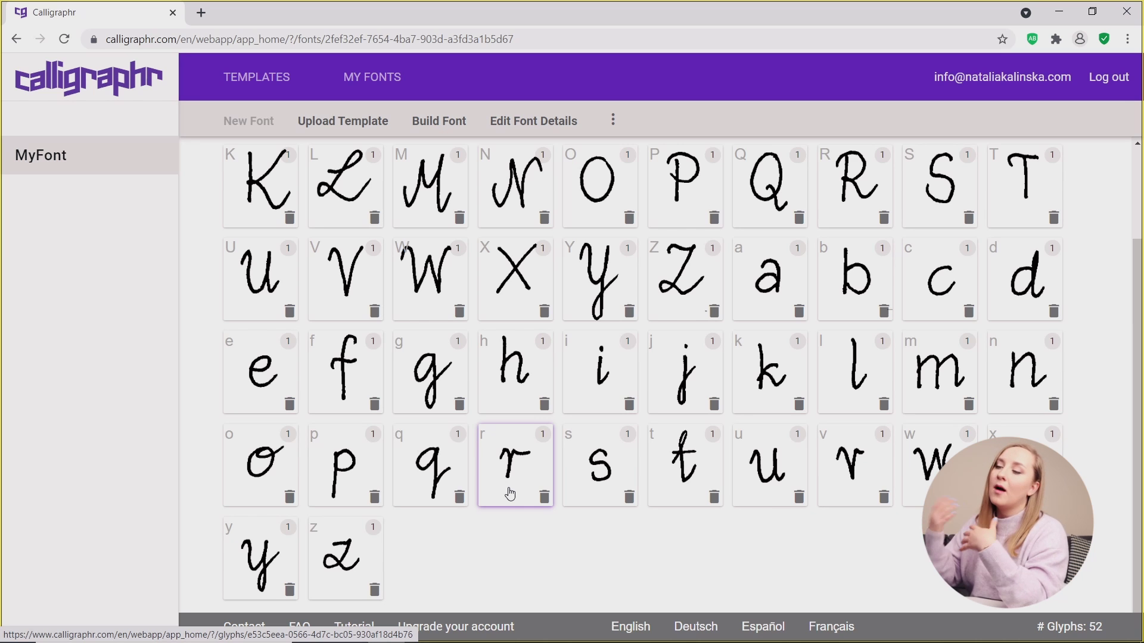
{"action": "left_click", "coordinate": [387, 627]}
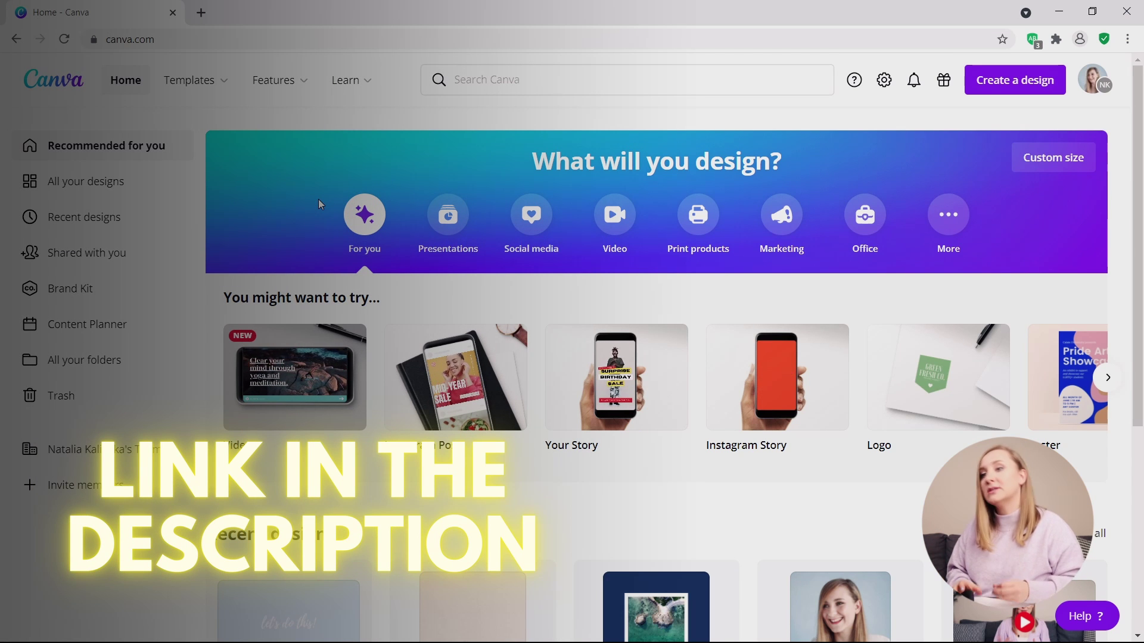
Upload Nk_test-Regular.ttf as a Brand Kit font, confirming the right to upload it
{"action": "left_click", "coordinate": [154, 288]}
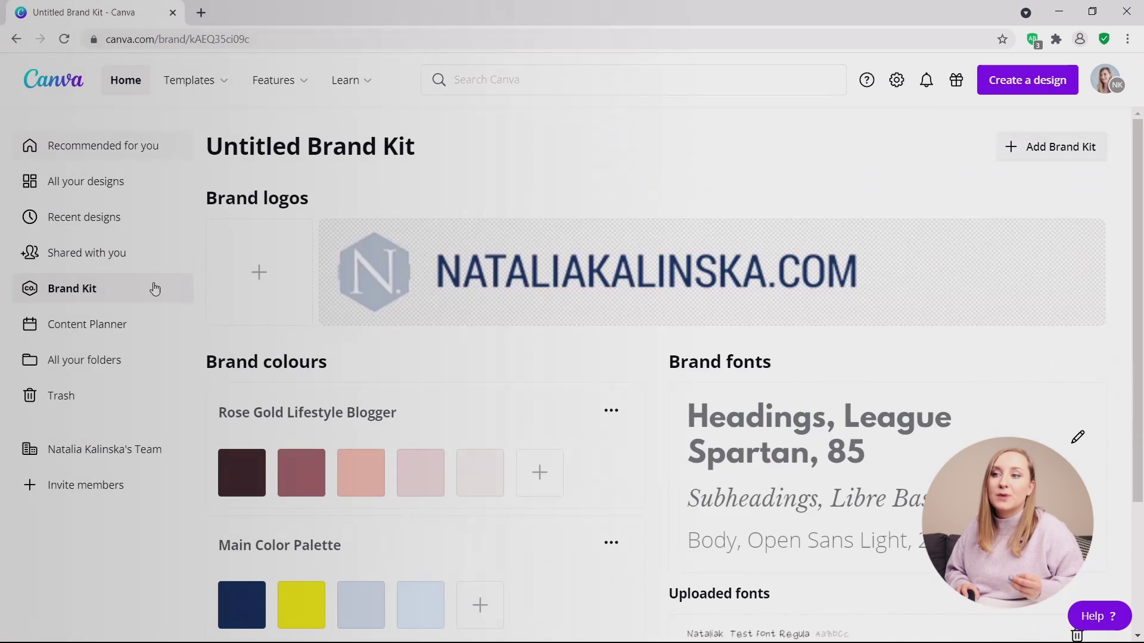
{"action": "scroll", "coordinate": [855, 358], "scroll_direction": "down", "scroll_amount": 3}
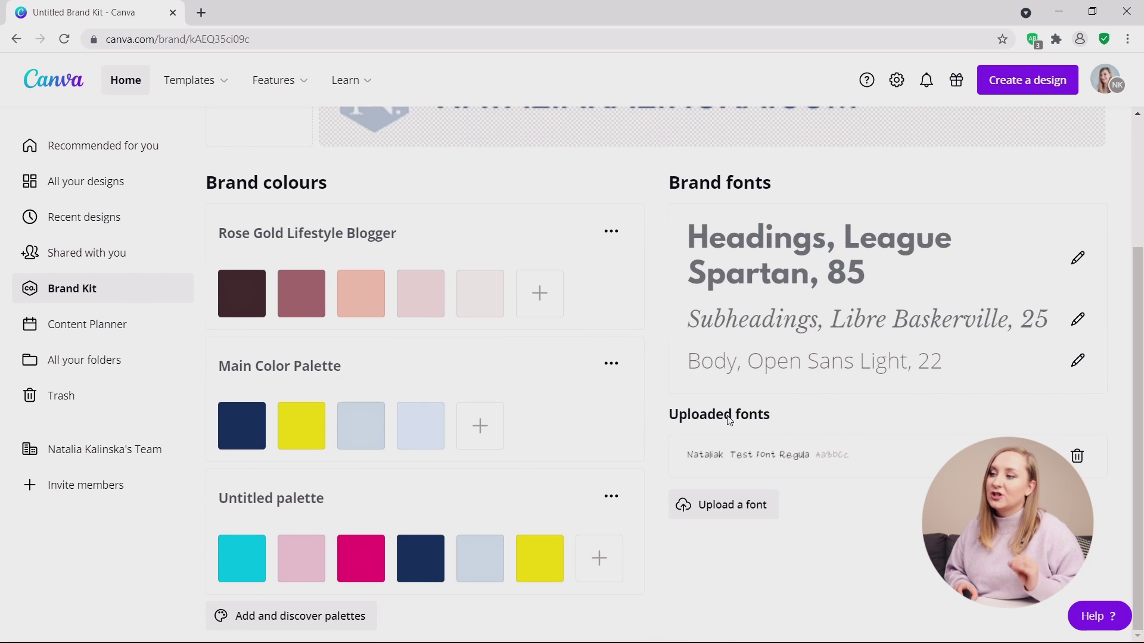
{"action": "left_click", "coordinate": [719, 514]}
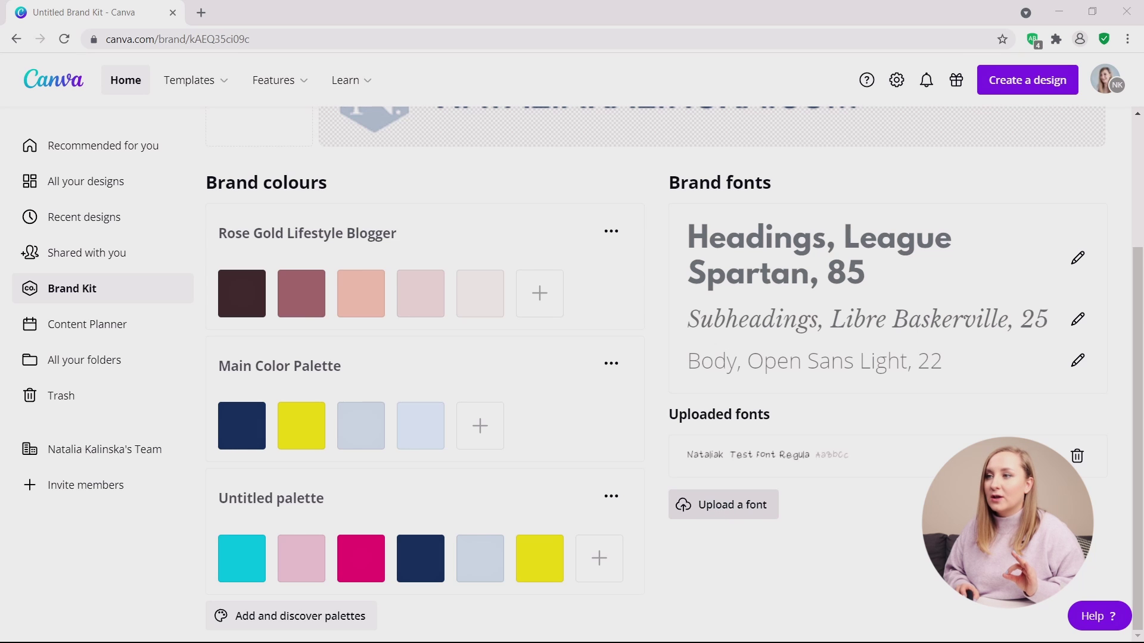
{"action": "key", "text": "Return"}
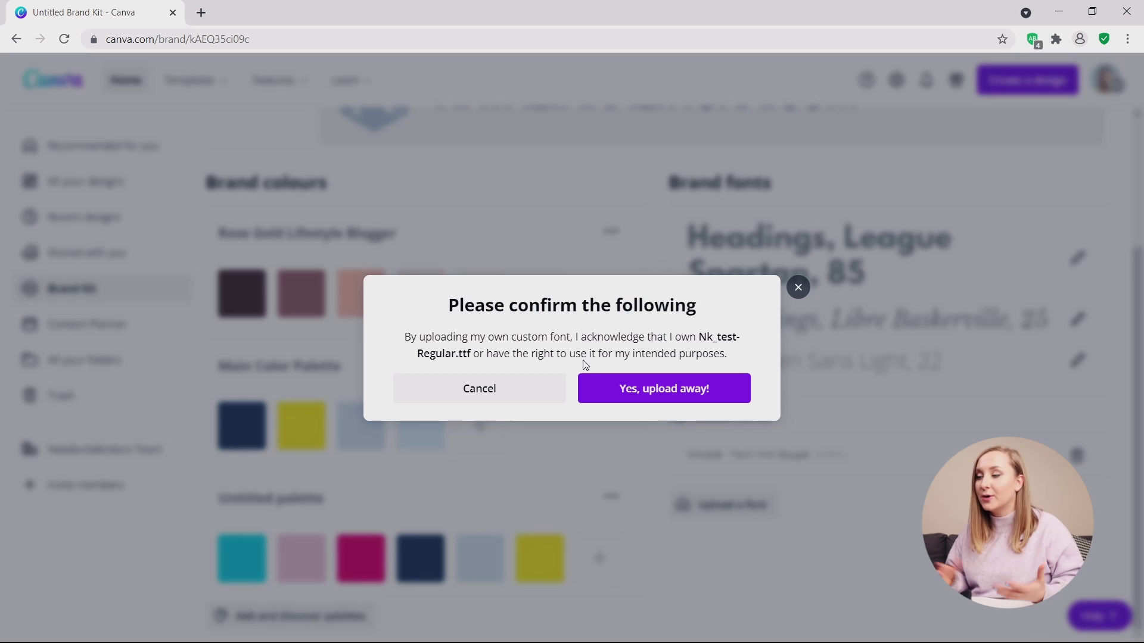
{"action": "left_click", "coordinate": [668, 398]}
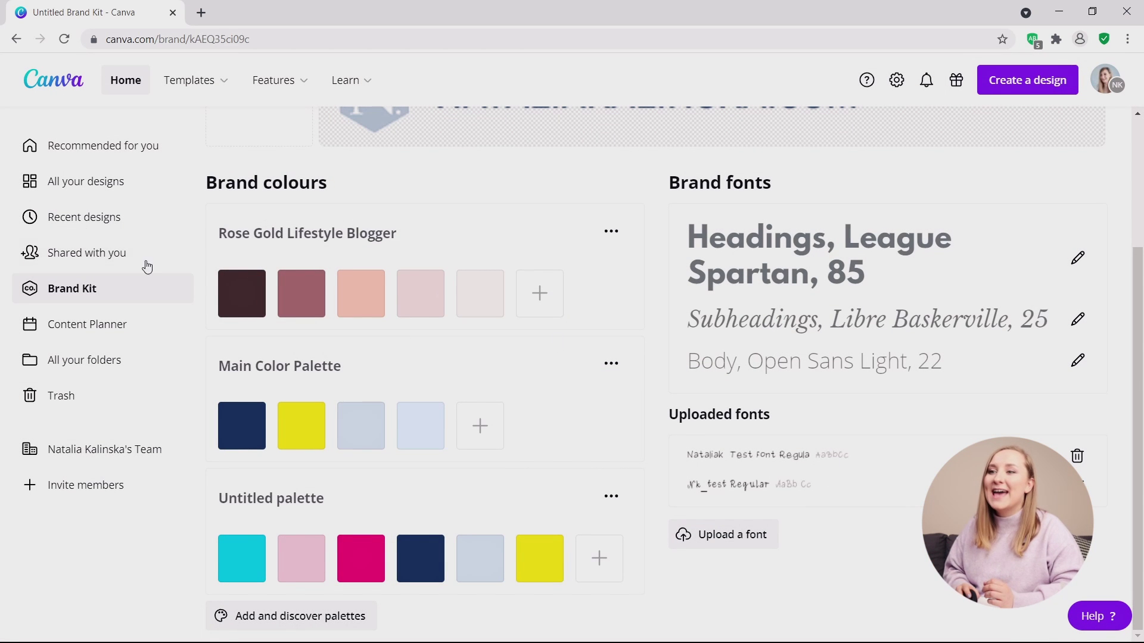
Open the note design, zoom in to 204%, and select the 'What to do when' text box
{"action": "left_click", "coordinate": [66, 186]}
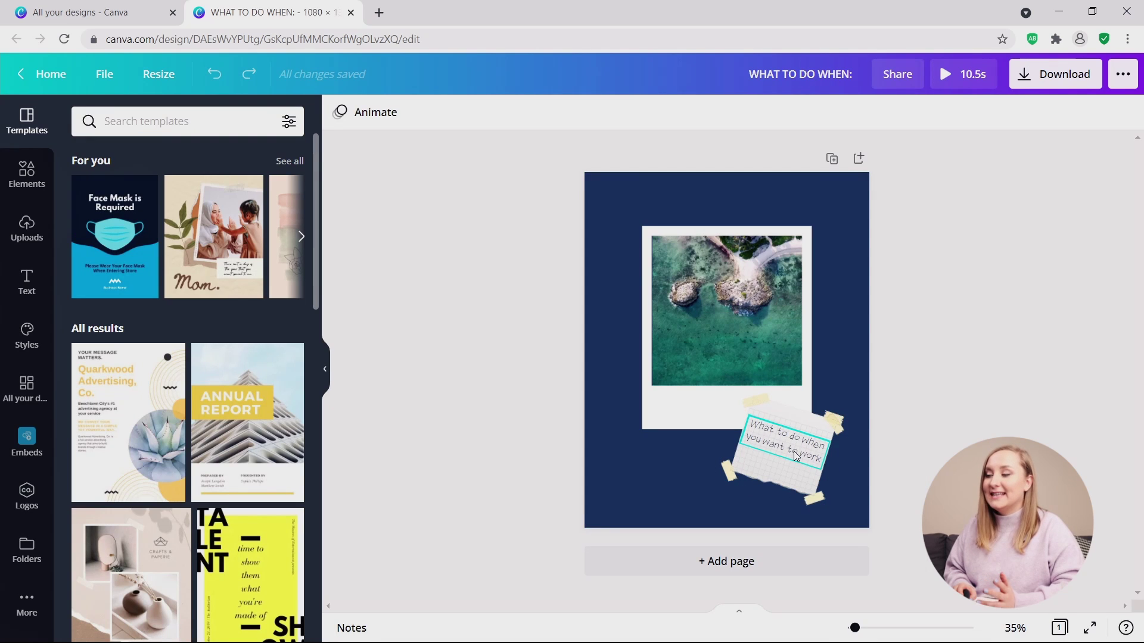
{"action": "left_click", "coordinate": [897, 627]}
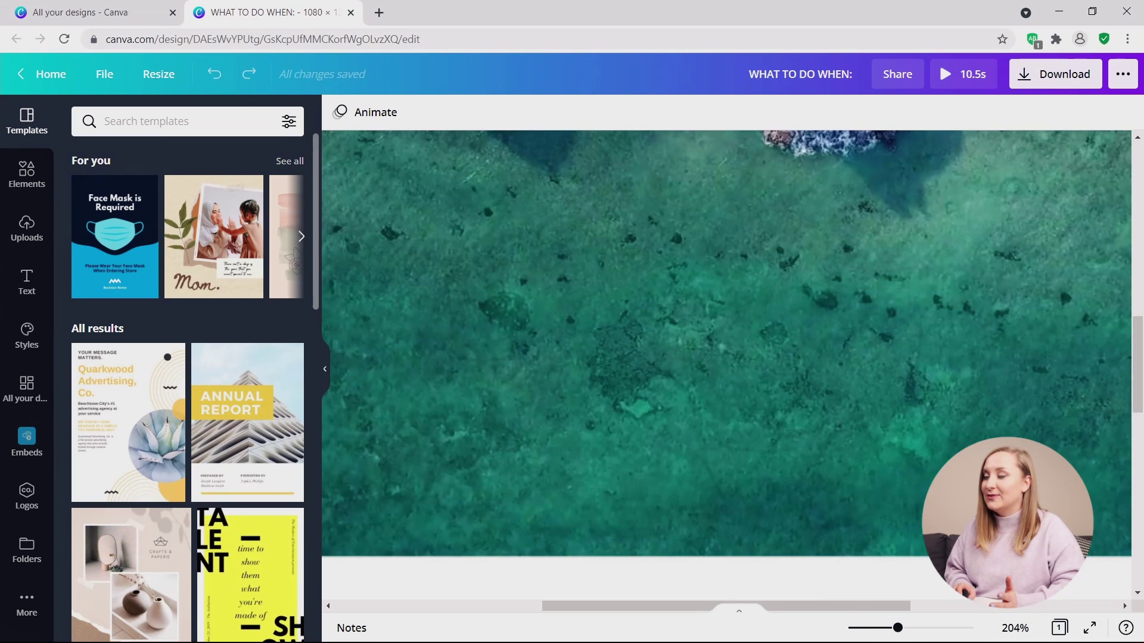
{"action": "left_click_drag", "start_coordinate": [851, 606], "coordinate": [1009, 608]}
{"action": "left_click", "coordinate": [376, 342]}
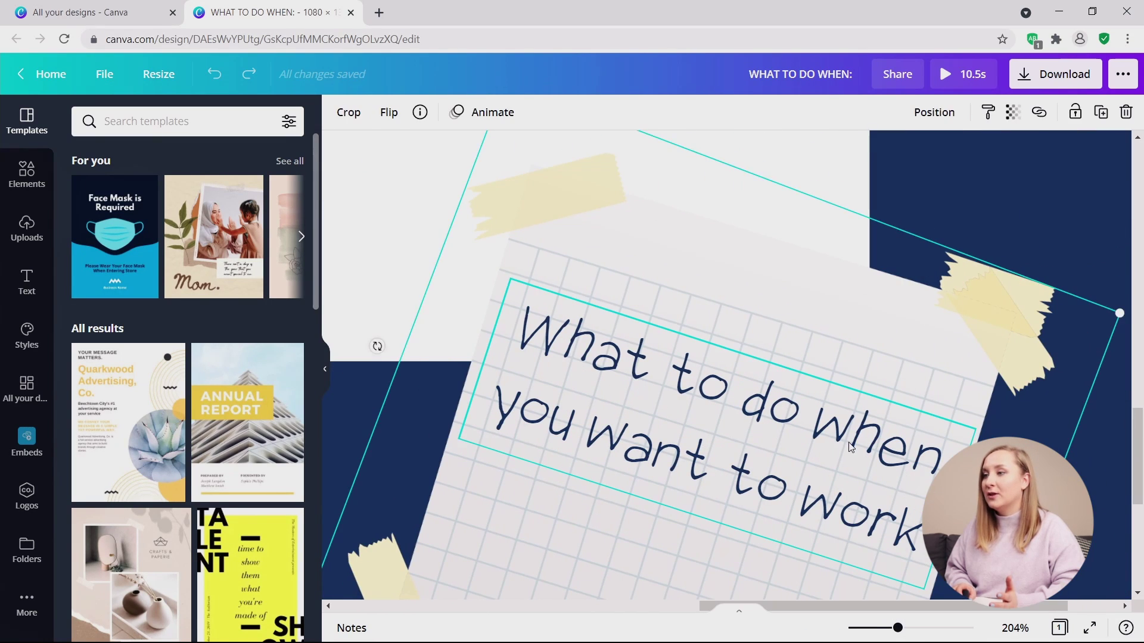
{"action": "left_click", "coordinate": [596, 381]}
{"action": "scroll", "coordinate": [715, 357], "scroll_direction": "down", "scroll_amount": 1}
Replace the note's text with 'Hey my friends'
{"action": "double_click", "coordinate": [759, 411]}
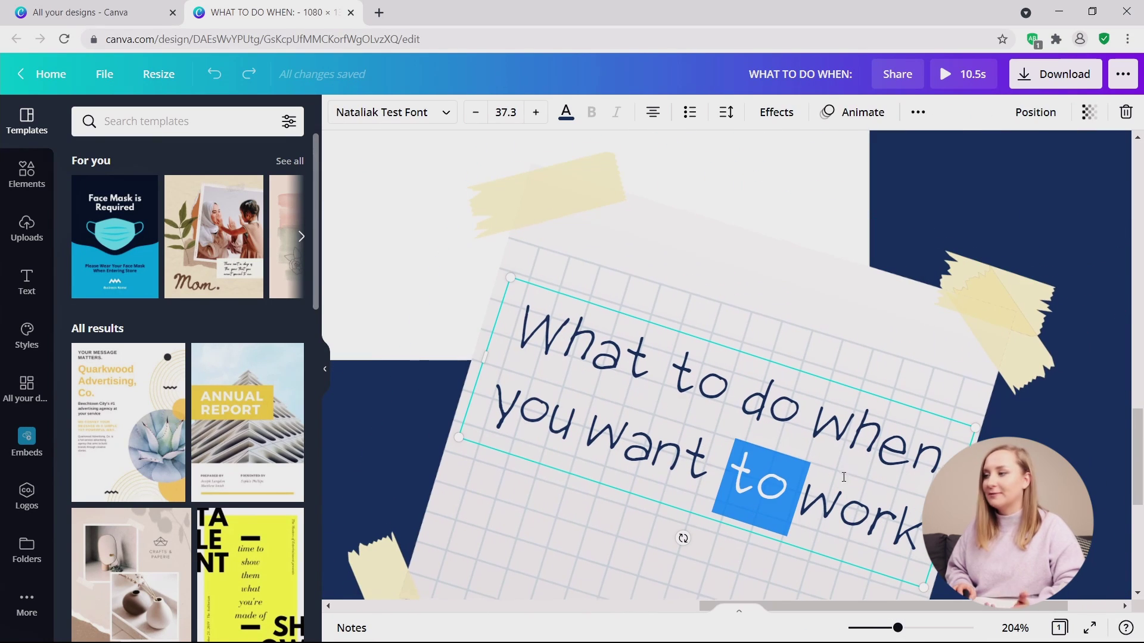
{"action": "left_click", "coordinate": [923, 472]}
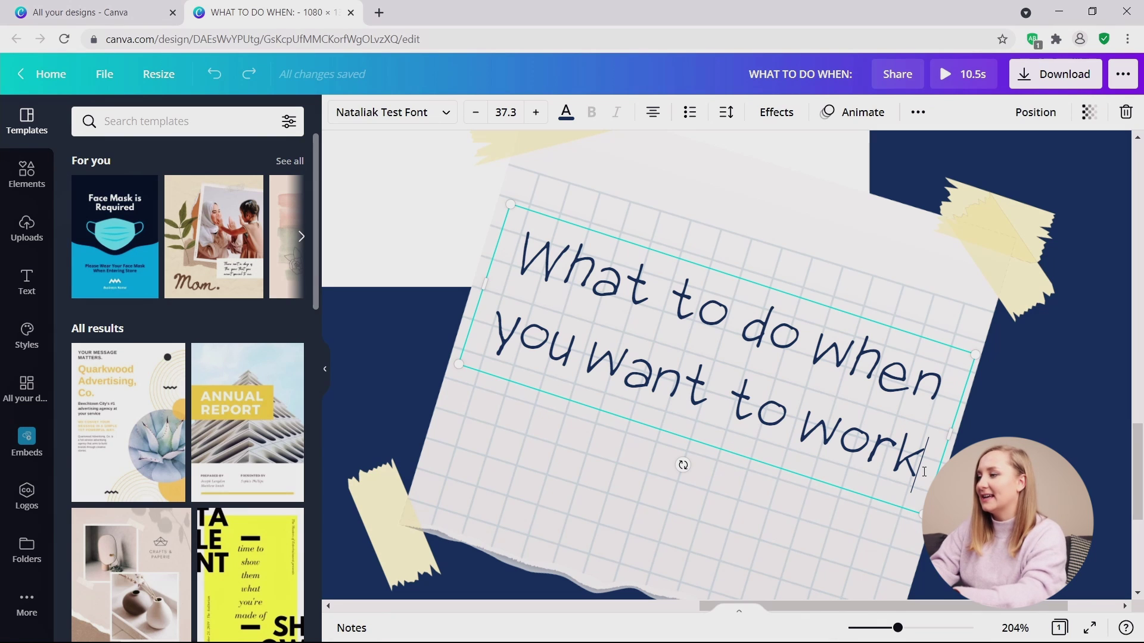
{"action": "key", "text": "Return"}
{"action": "key", "text": "ctrl+a"}
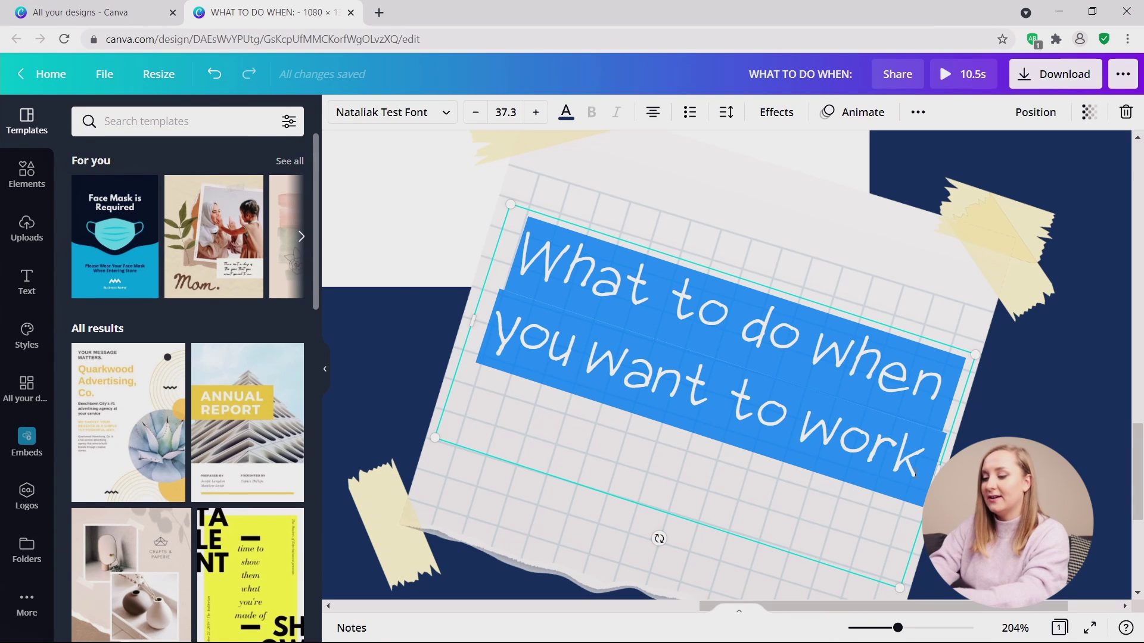
{"action": "type", "text": "Hey my fr"}
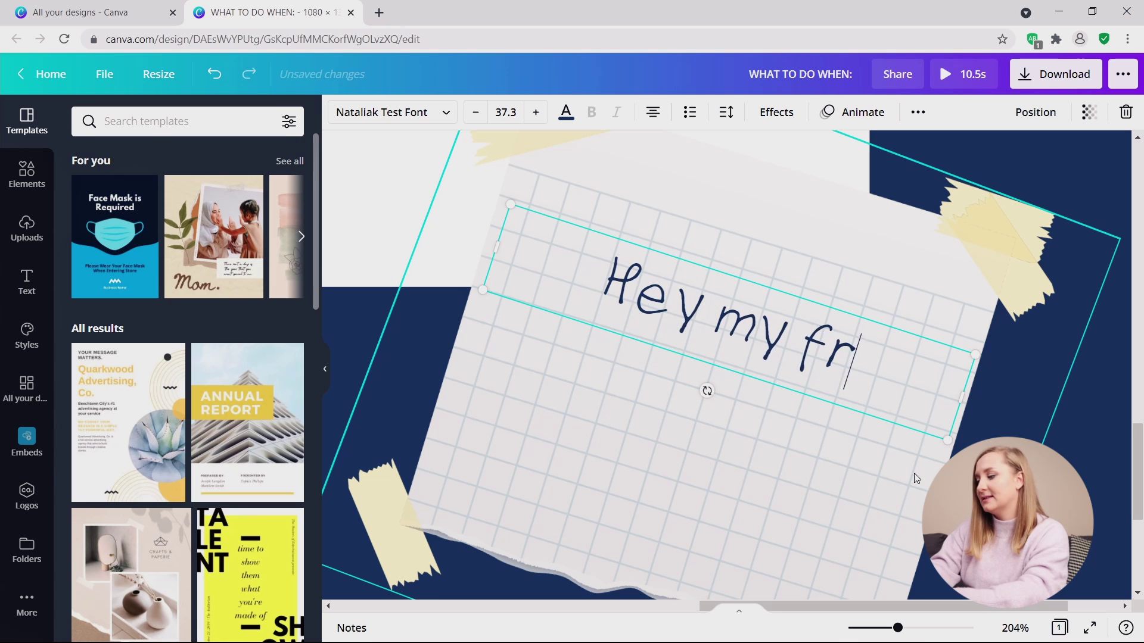
{"action": "type", "text": "iends"}
{"action": "left_click", "coordinate": [920, 589]}
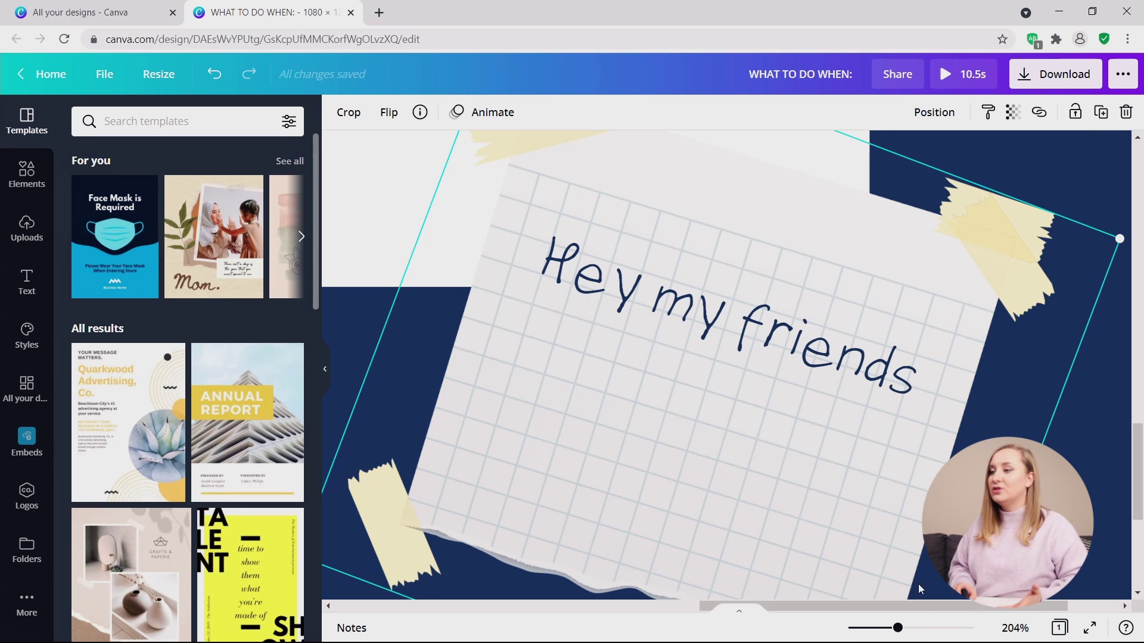
Zoom the design back out to about 162% to view the whole note
{"action": "left_click_drag", "start_coordinate": [900, 628], "coordinate": [887, 628]}
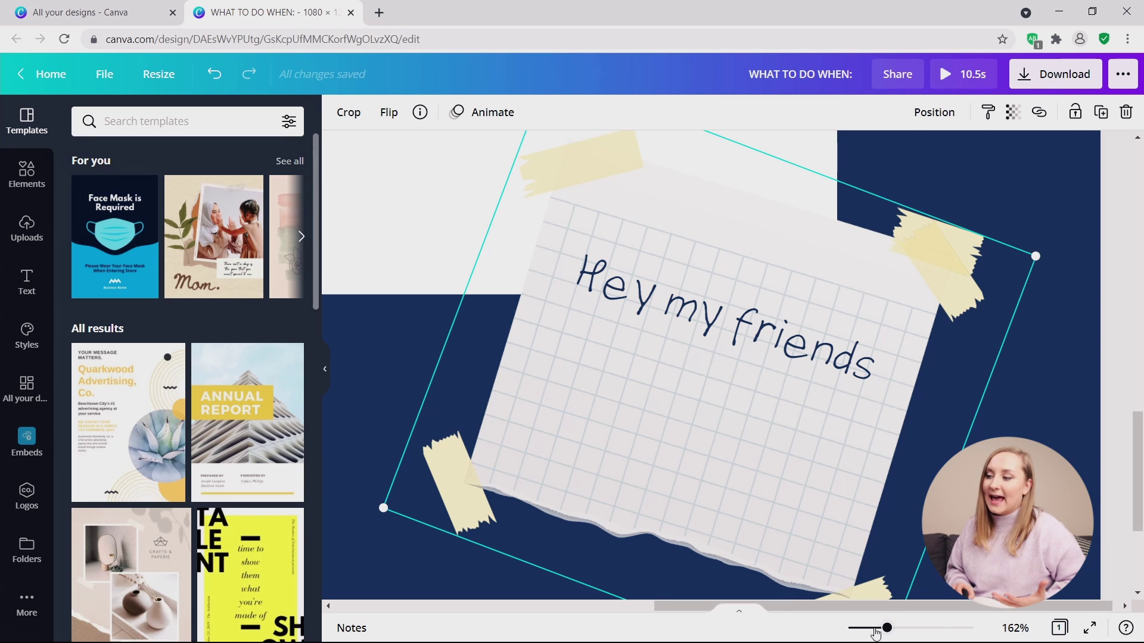
{"action": "left_click_drag", "start_coordinate": [874, 633], "coordinate": [858, 634]}
{"action": "scroll", "coordinate": [706, 364], "scroll_direction": "up", "scroll_amount": 5}
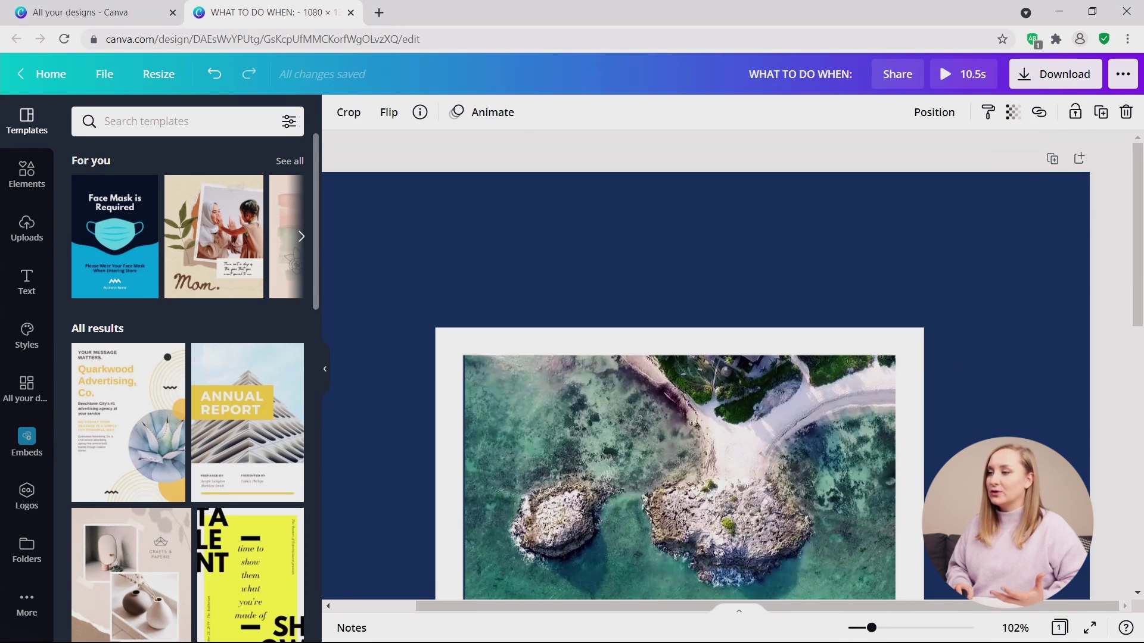
{"action": "scroll", "coordinate": [705, 364], "scroll_direction": "down", "scroll_amount": 10}
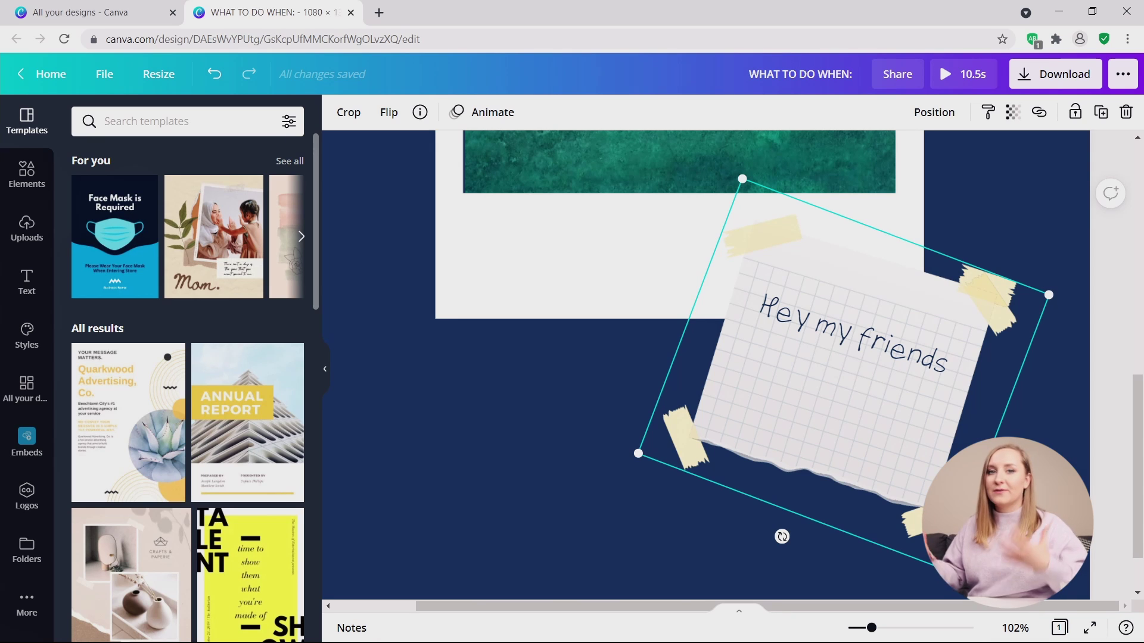